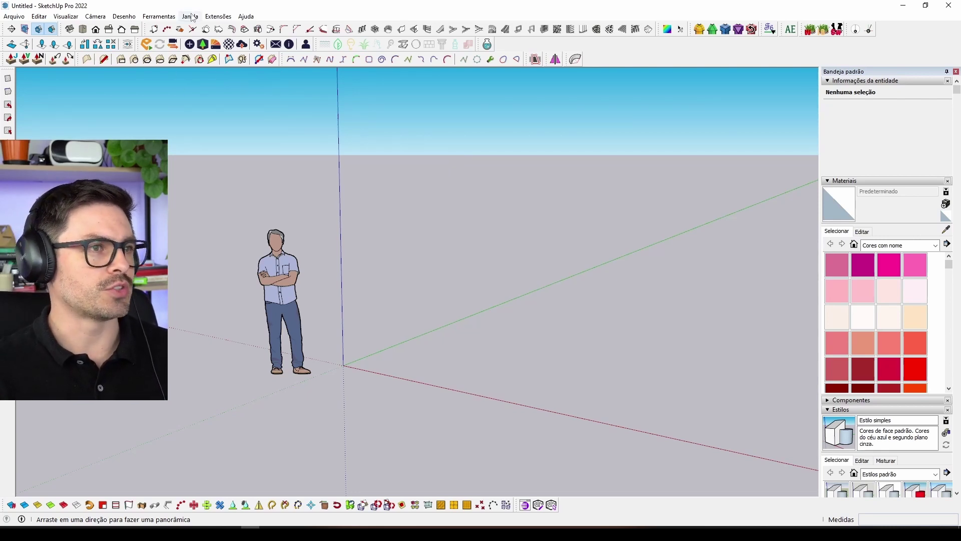
Step: Geolocate the model by searching the Sands Avenue address in Las Vegas, NV
left_click(192, 17)
left_click(227, 68)
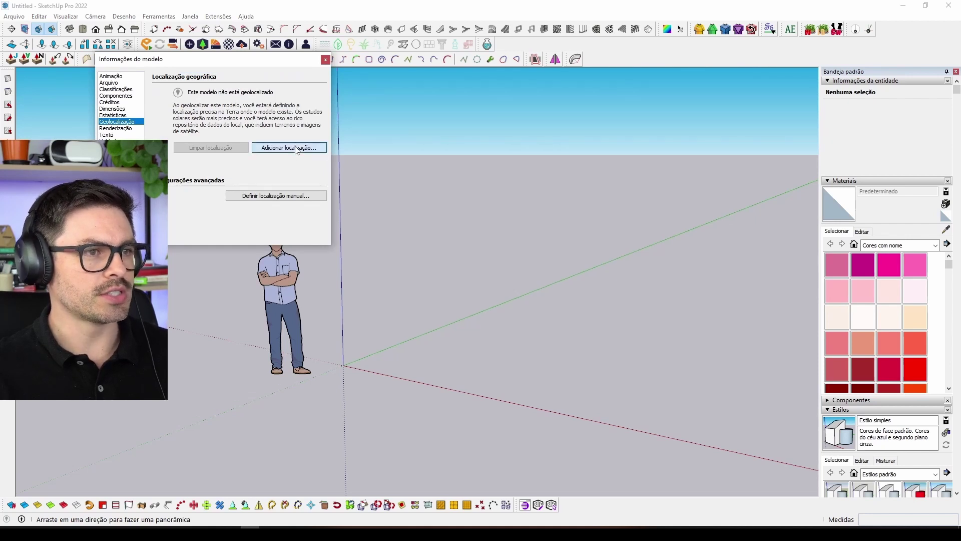
left_click(252, 148)
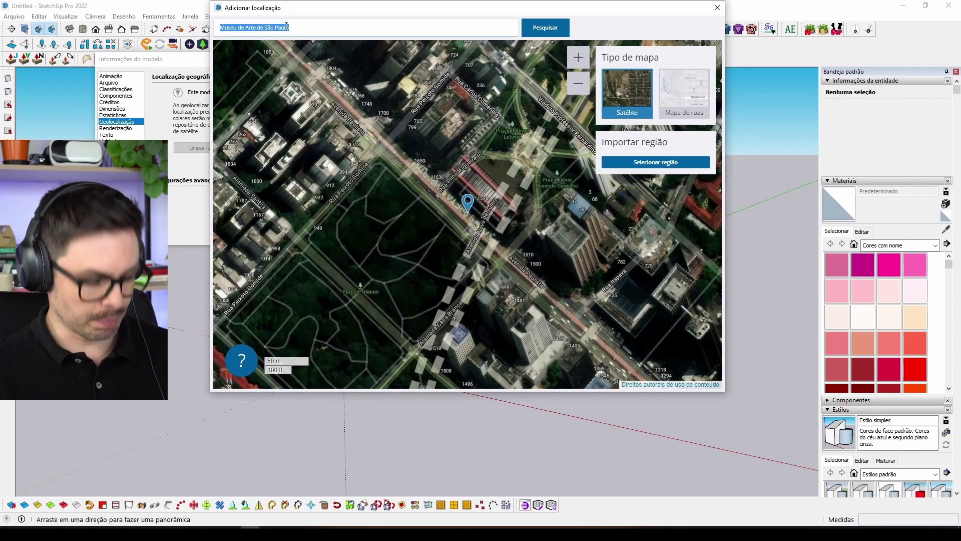
type("255 Sands Ave, Las Vegas, NV 89169, EUA")
left_click(545, 29)
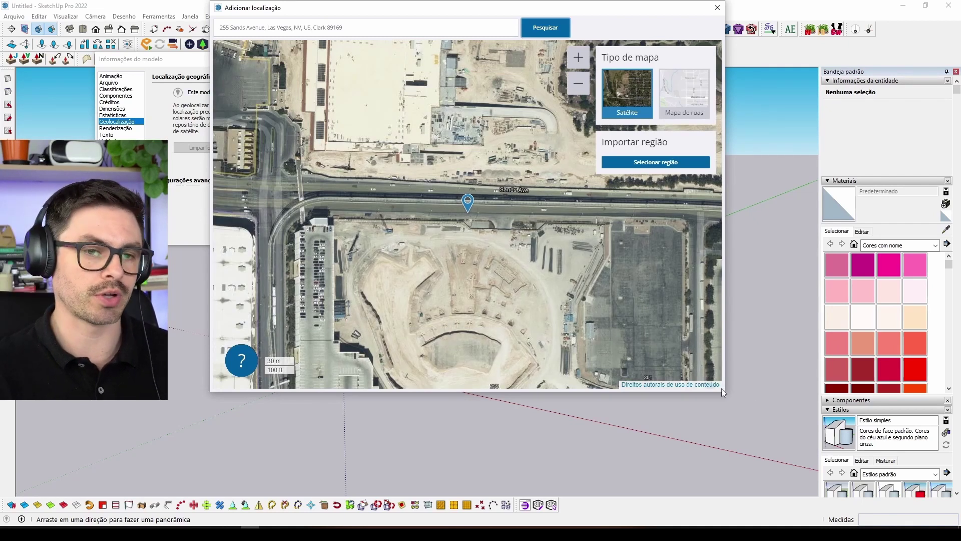
Step: Select an enlarged map region around the site and import it as satellite terrain
left_click_drag(725, 394, 737, 460)
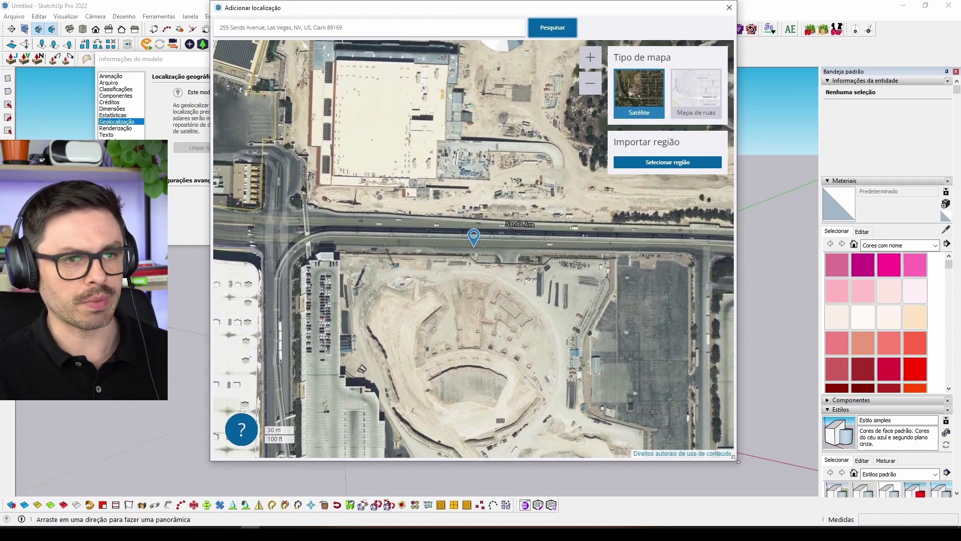
scroll("down", 3)
scroll("down", 3)
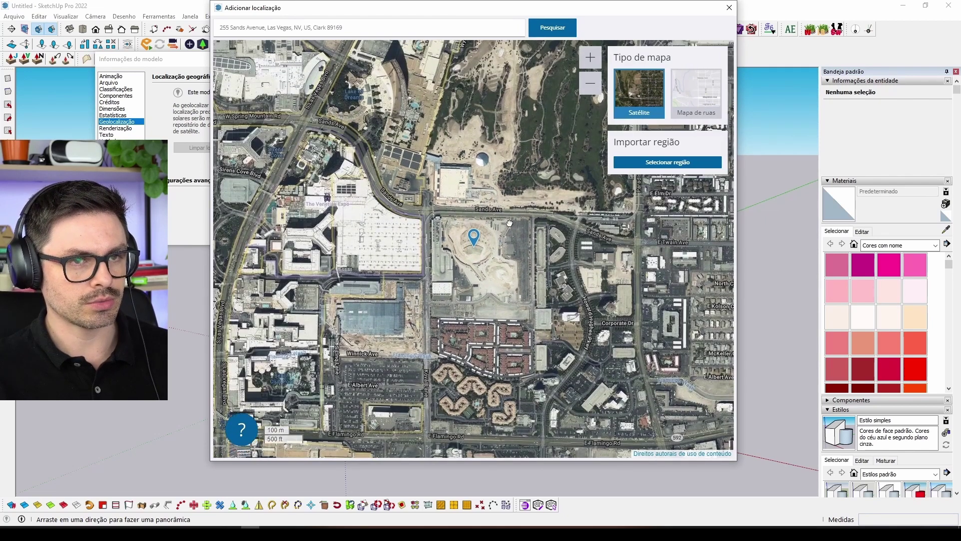
left_click(648, 165)
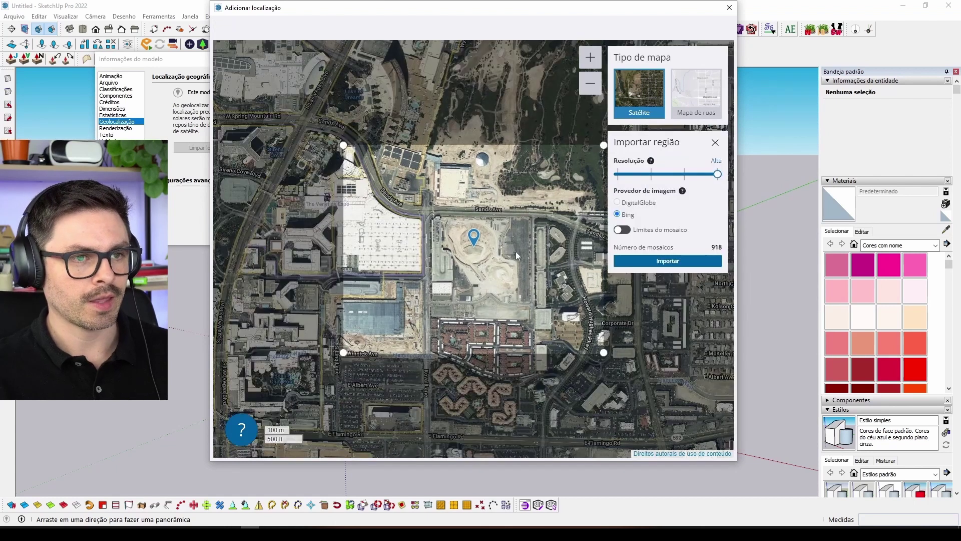
left_click_drag(603, 353, 602, 379)
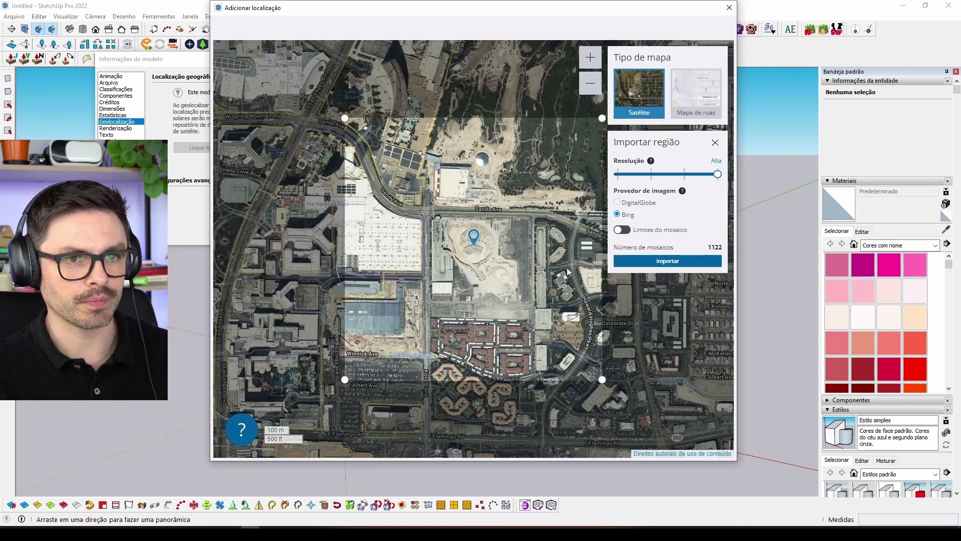
left_click(673, 262)
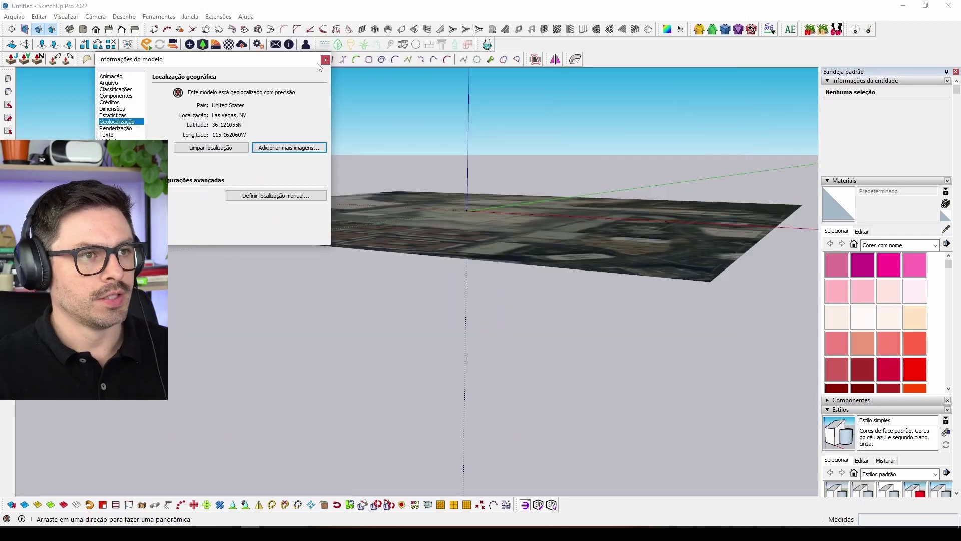
Step: Close Model Info and zoom into the imported terrain near the origin
left_click(325, 61)
scroll("up", 3)
scroll("up", 3)
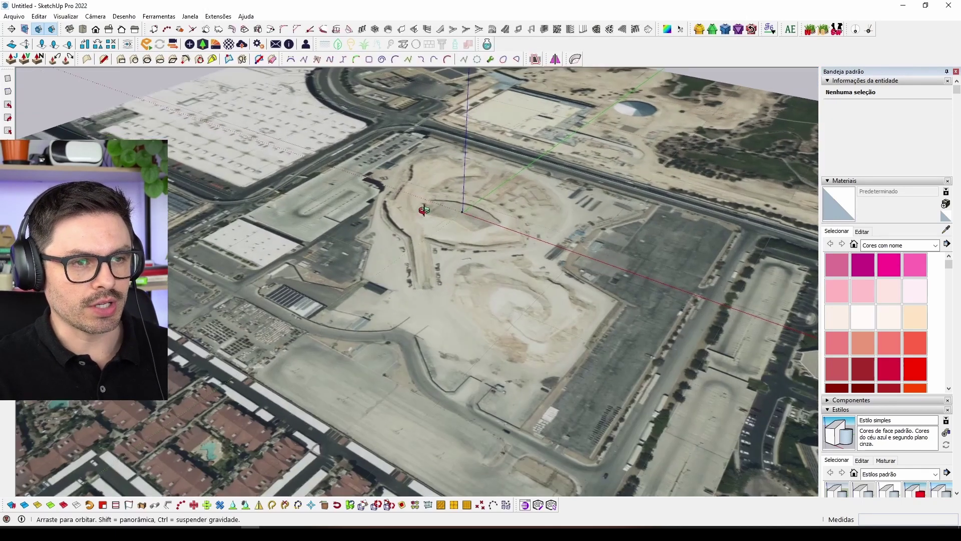
scroll("up", 3)
scroll("up", 3)
scroll("up", 3)
left_click(430, 264)
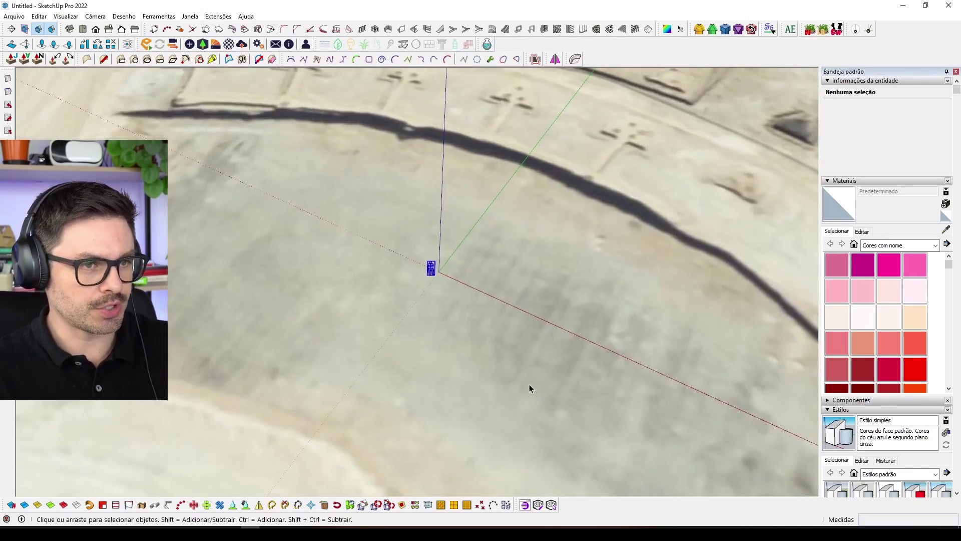
left_click(416, 218)
Step: Frame the excavation site and switch to the Circle tool with 50 sides
scroll("down", 3)
scroll("down", 3)
scroll("down", 3)
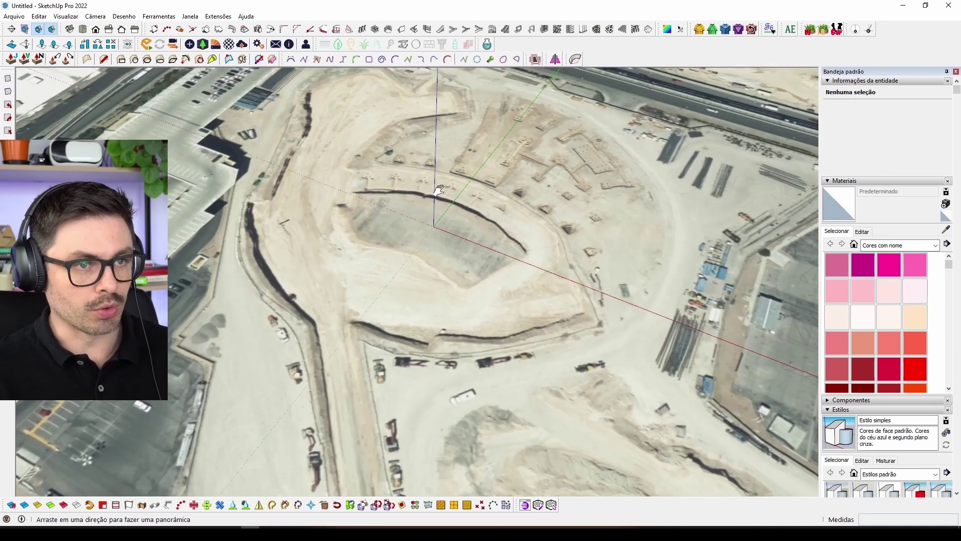
left_click_drag(445, 221, 430, 300)
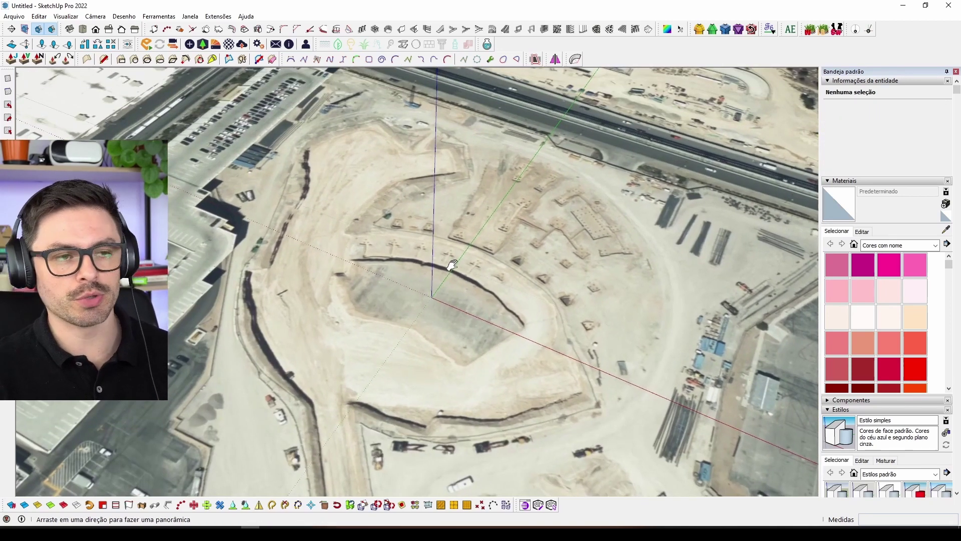
left_click_drag(452, 265, 446, 261)
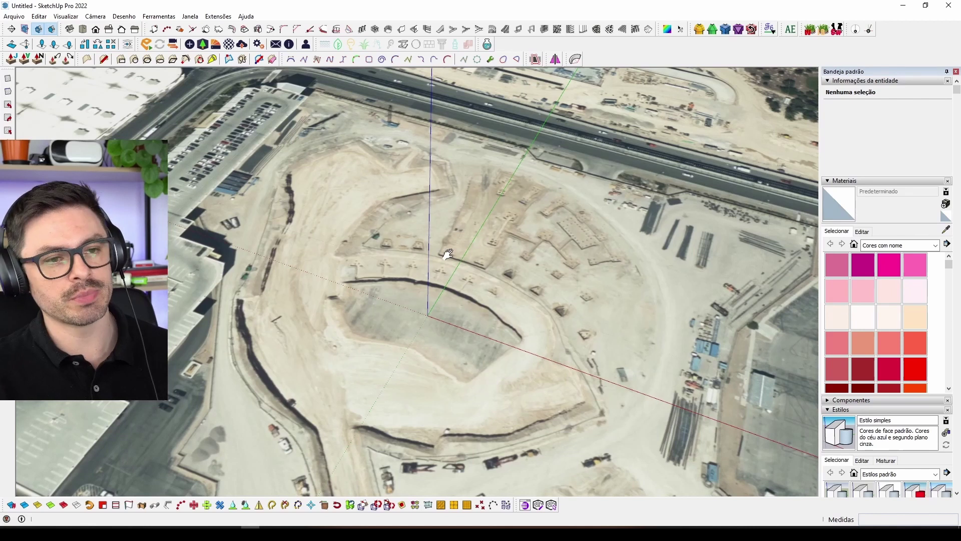
left_click_drag(468, 266, 457, 263)
key("c")
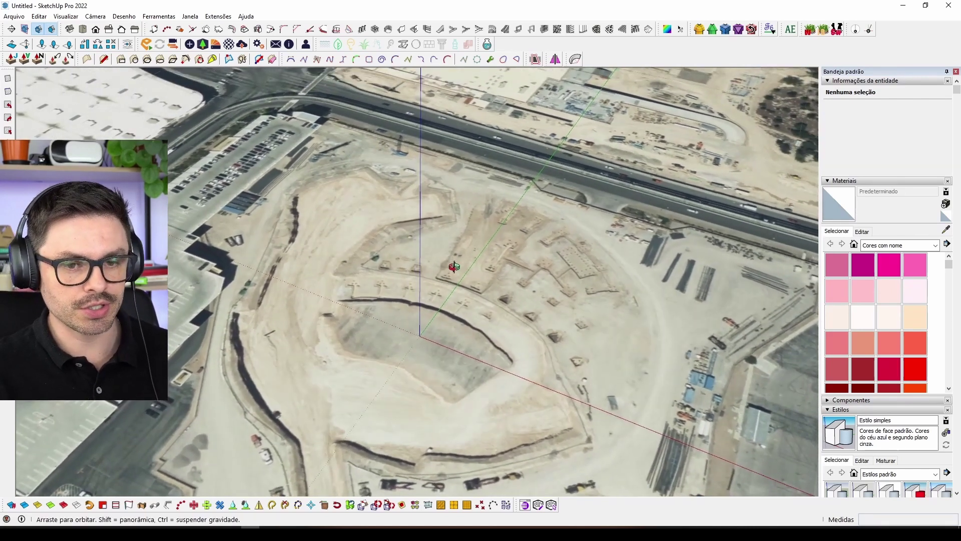
left_click_drag(483, 311, 466, 286)
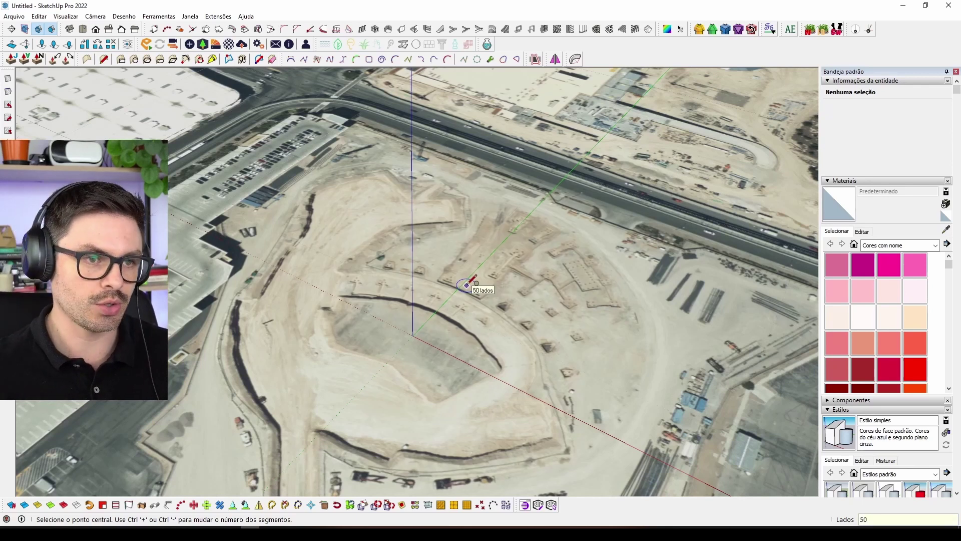
Step: Draw a 75 m radius circle centred on the excavation
left_click_drag(482, 287, 493, 323)
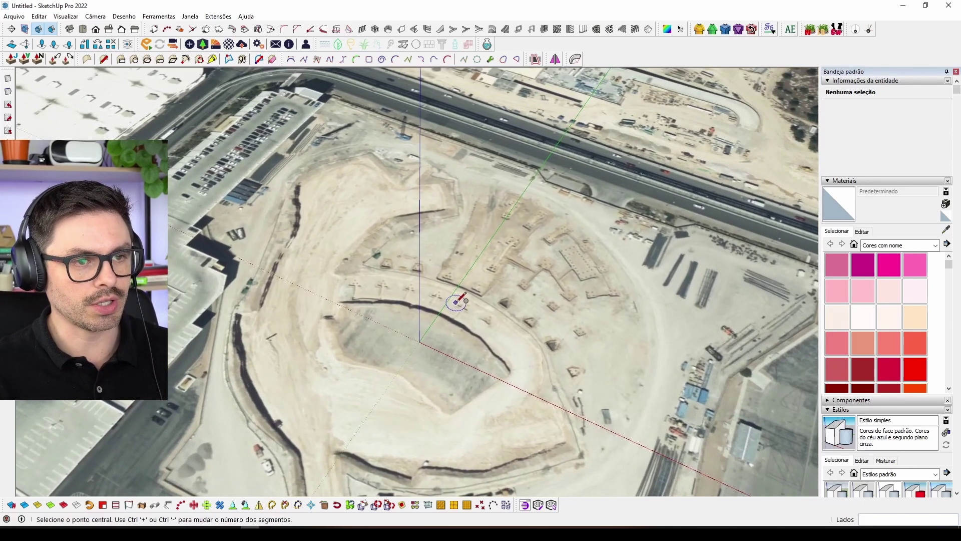
left_click(452, 303)
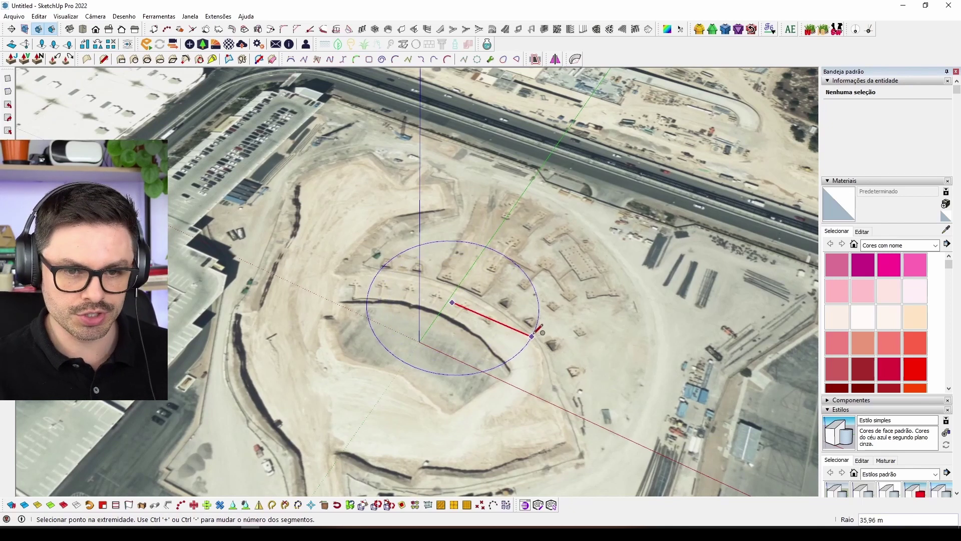
type("75")
key("Return")
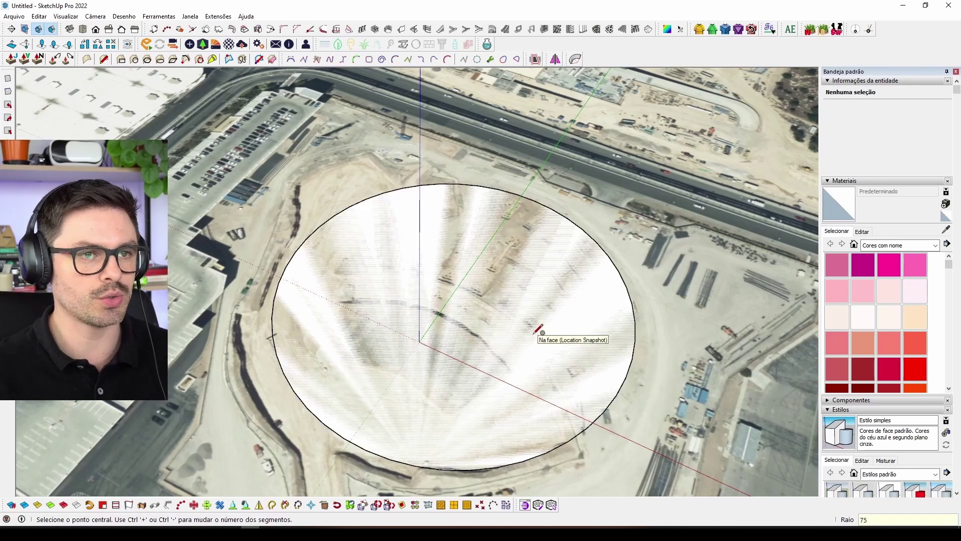
Step: Check the circle from Top view and select its face and edge
key("F2")
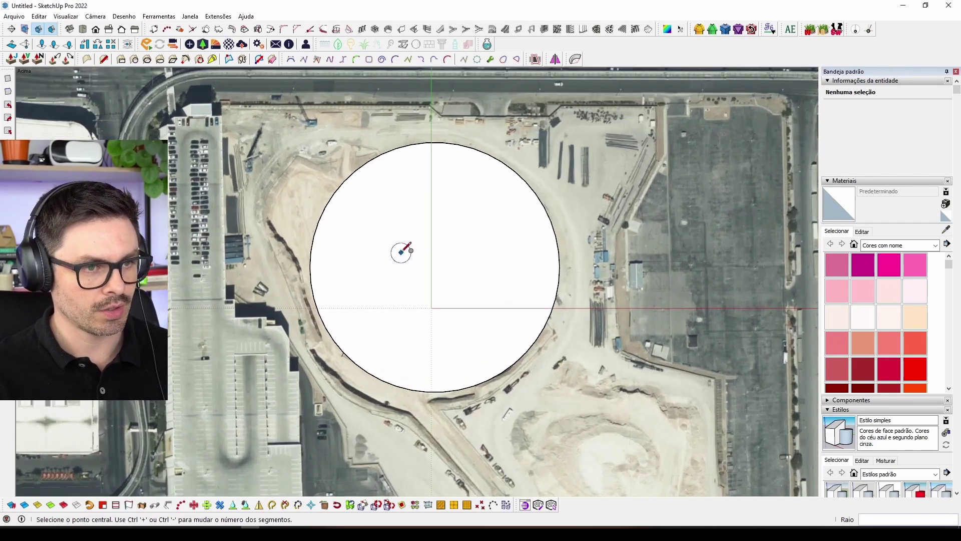
scroll("up", 3)
left_click_drag(420, 249, 395, 303)
left_click(396, 303)
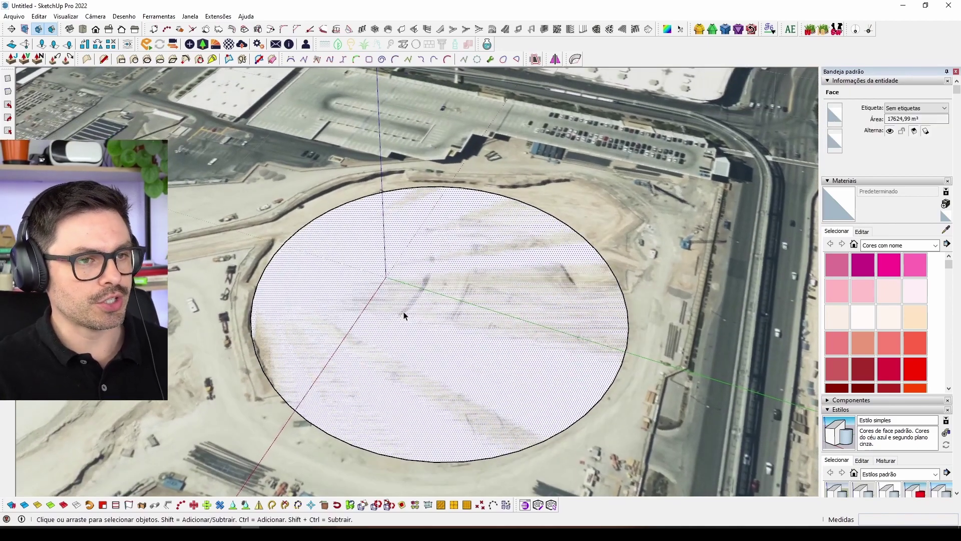
left_click(263, 279)
left_click_drag(423, 283, 415, 295)
key("q")
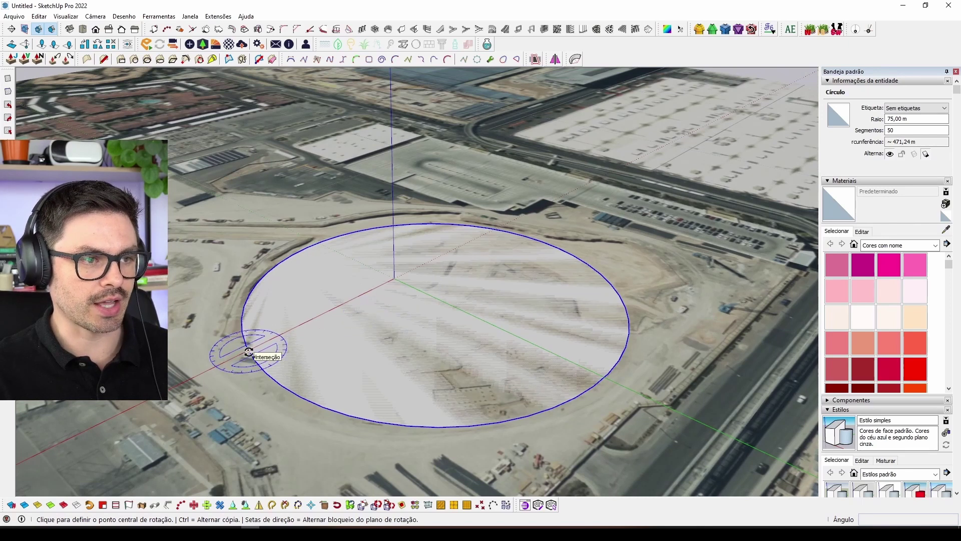
Step: Rotate a copy of the circle 90 degrees to stand upright at its centre
left_click(435, 303)
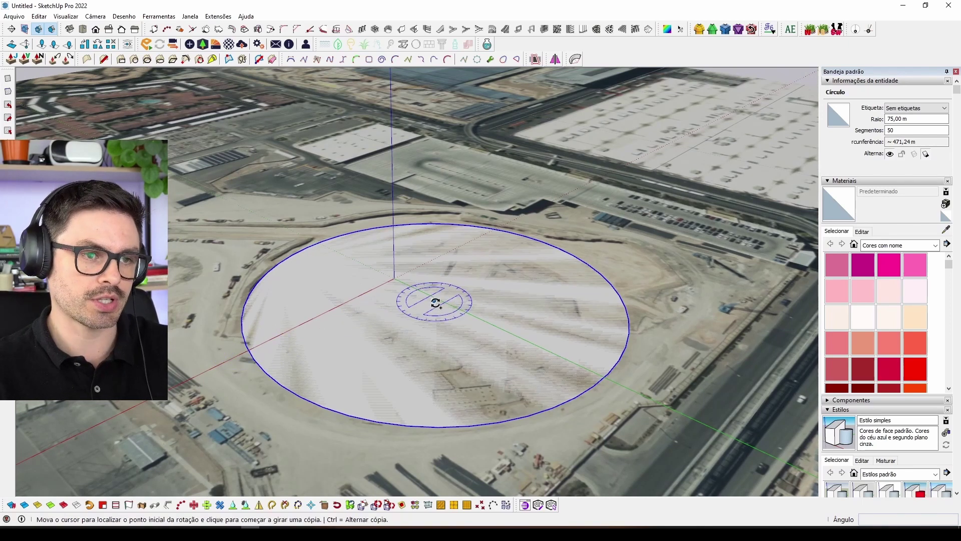
key("Escape")
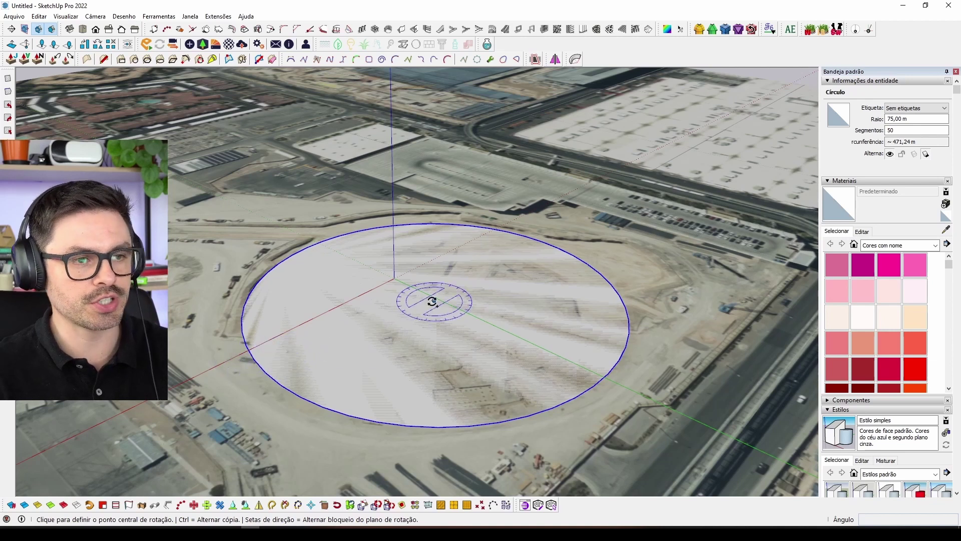
left_click(433, 302)
left_click(448, 248)
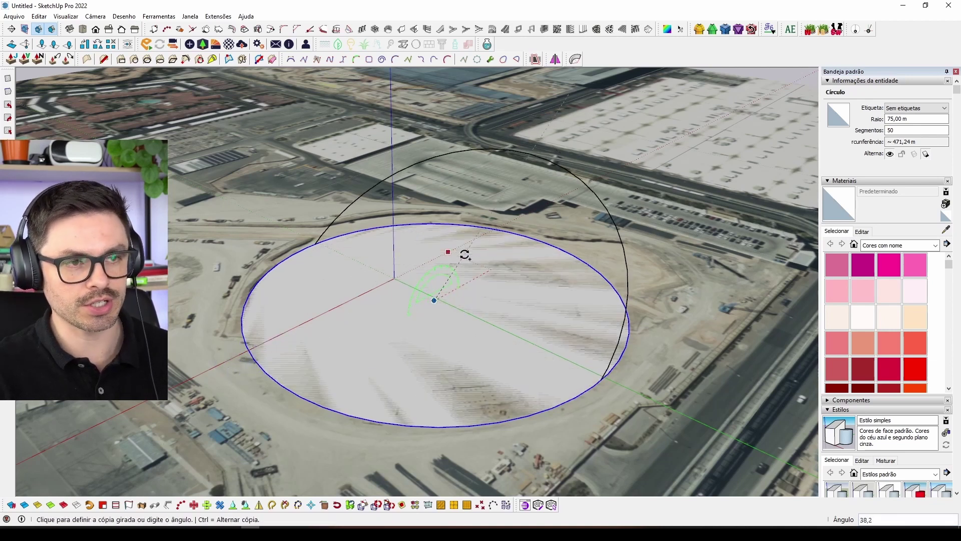
type("90")
key("Return")
left_click_drag(465, 255, 453, 263)
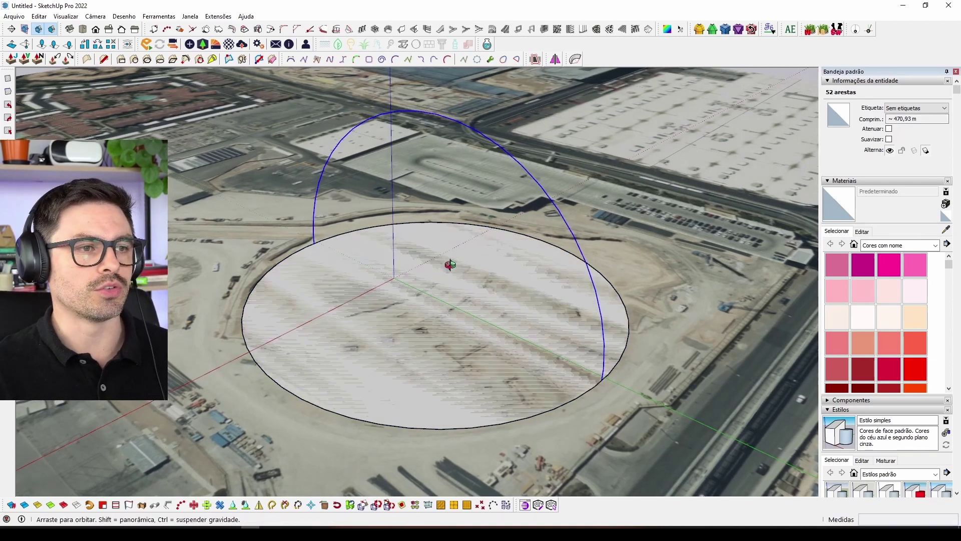
key("space")
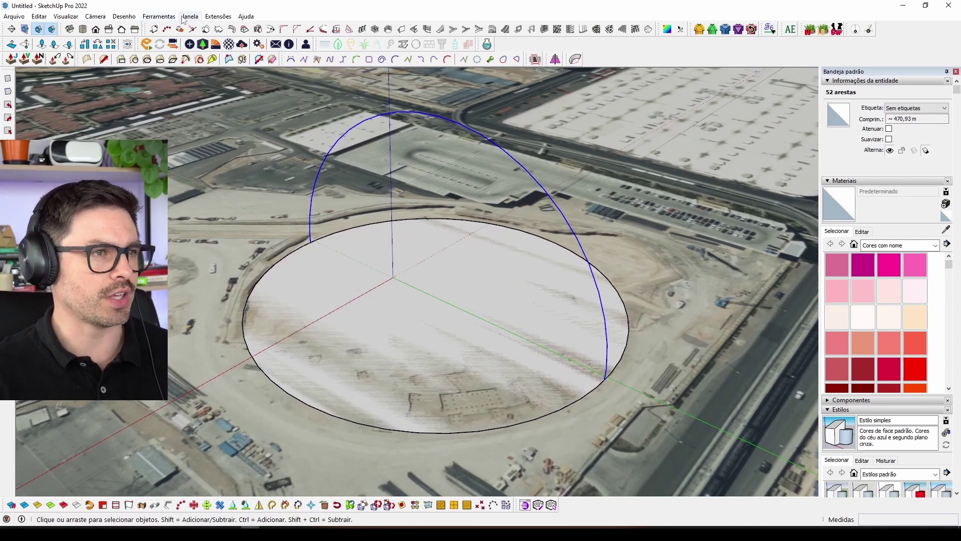
Step: Sweep the upright circle around the base with Follow Me to form a dome
left_click(159, 16)
left_click(200, 133)
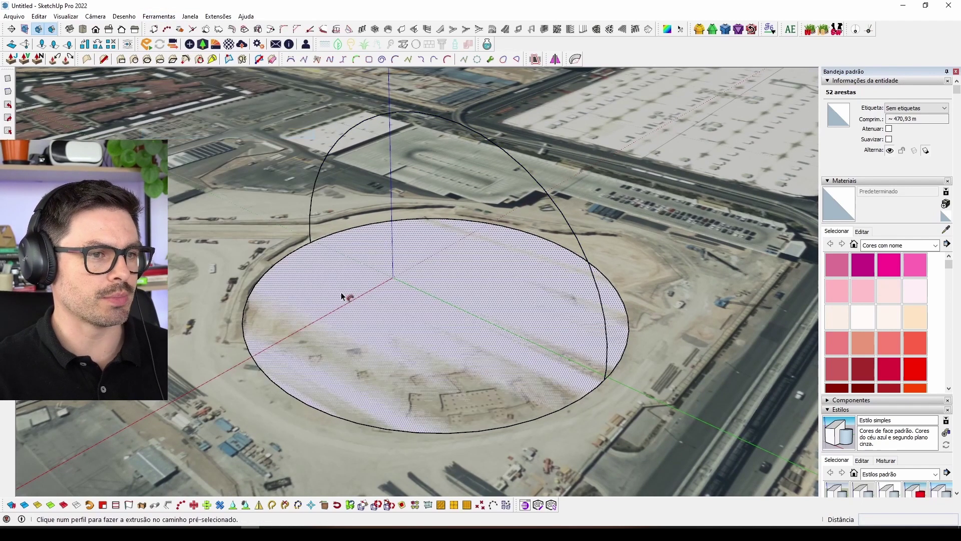
left_click(325, 282)
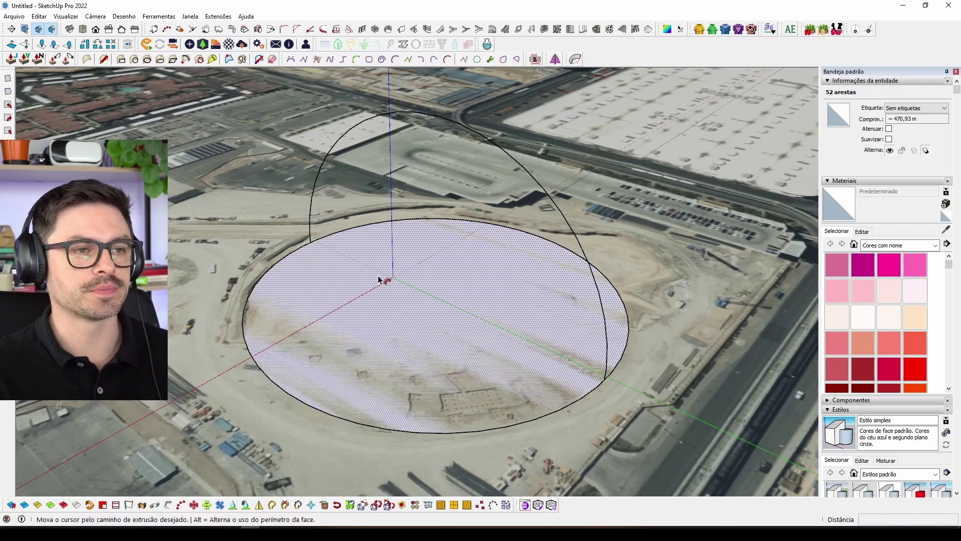
left_click(379, 280)
key("space")
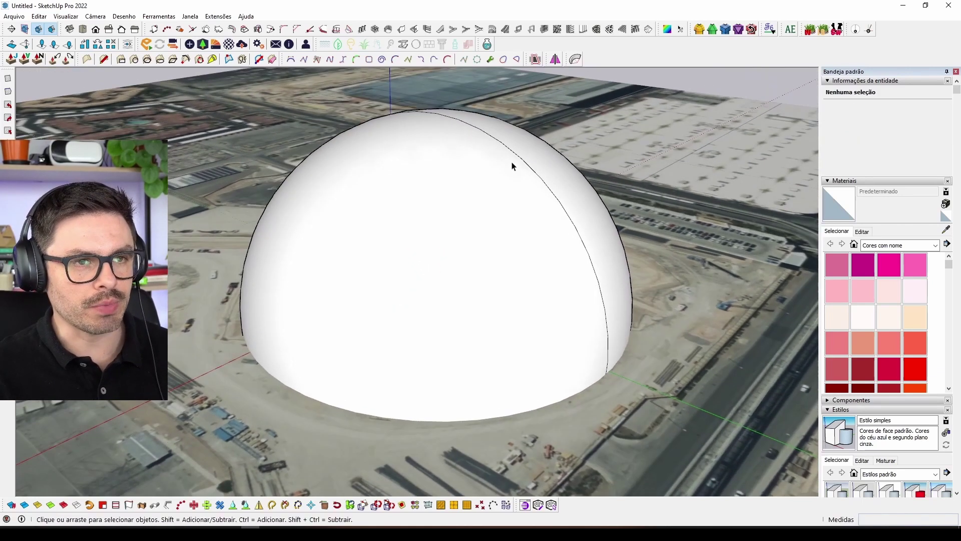
Step: Soften the dome's profile circle edge
left_click(514, 165)
right_click(514, 152)
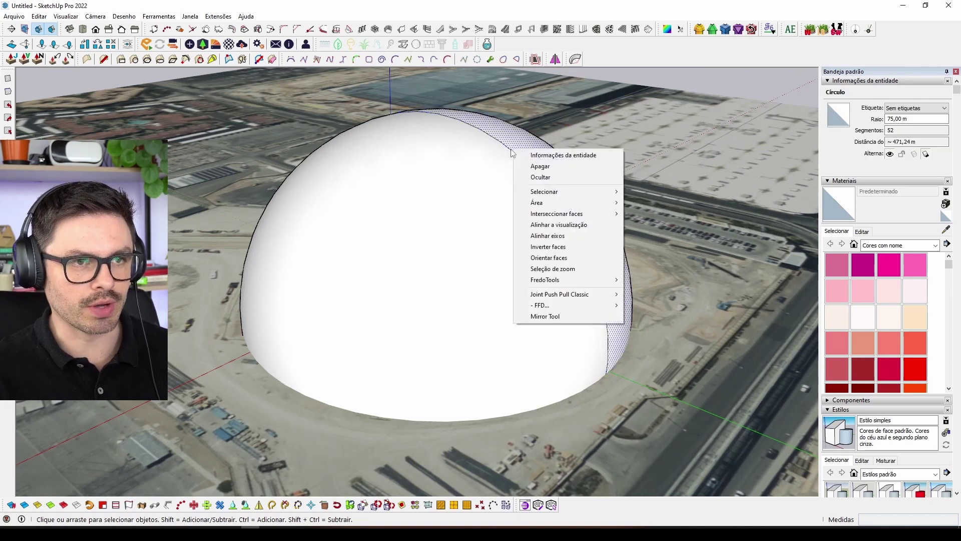
left_click(511, 154)
right_click(510, 154)
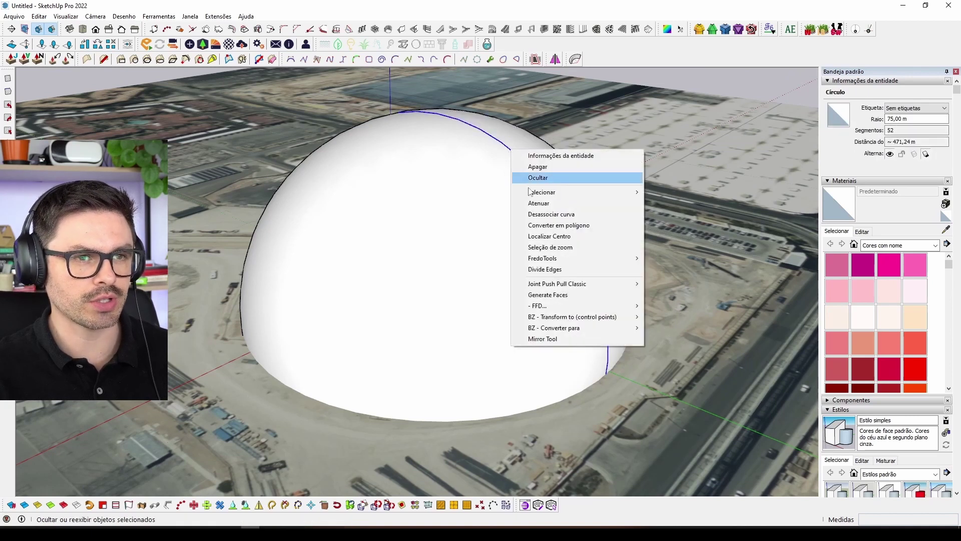
left_click(539, 203)
left_click_drag(547, 209, 477, 198)
Step: Move the dome 10 m up the blue axis
left_click(484, 196)
key("m")
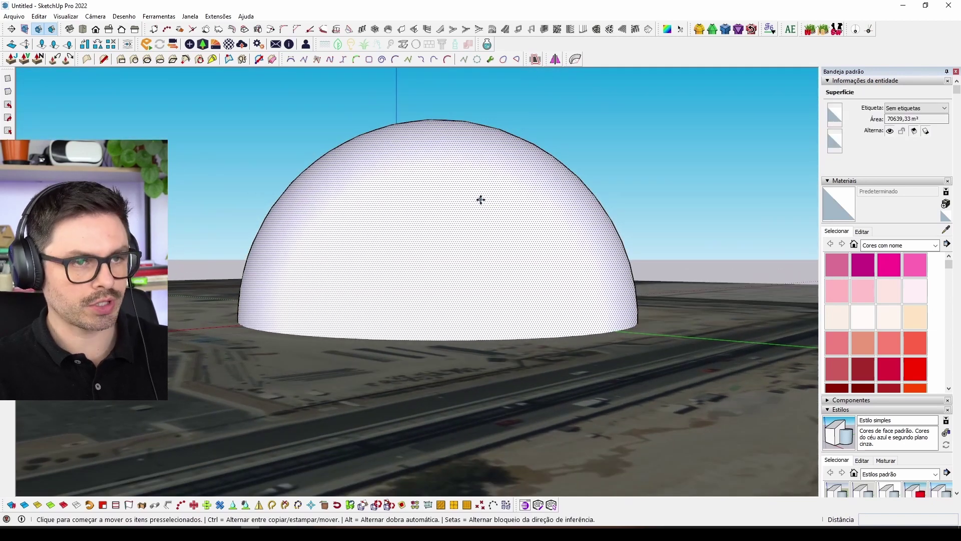
left_click(481, 199)
type("10")
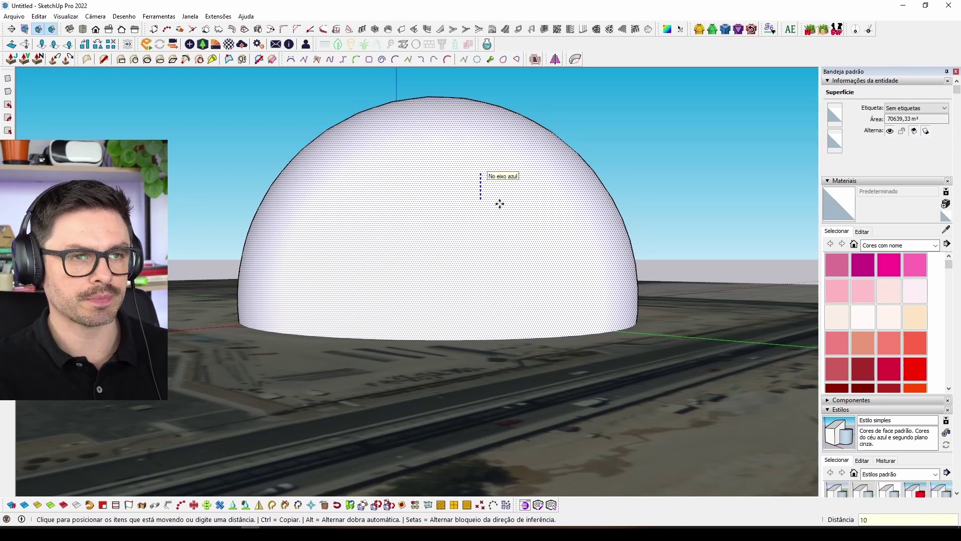
key("Return")
key("space")
left_click_drag(616, 136, 501, 231)
left_click(497, 195)
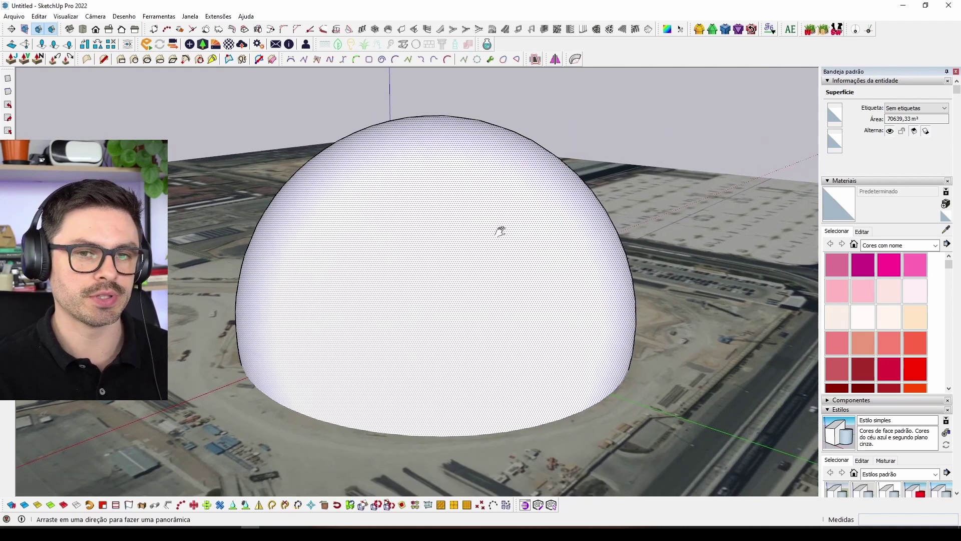
Step: Paint the dome with the 0016_tomate red material and open the Enscape Material Editor
left_click(904, 343)
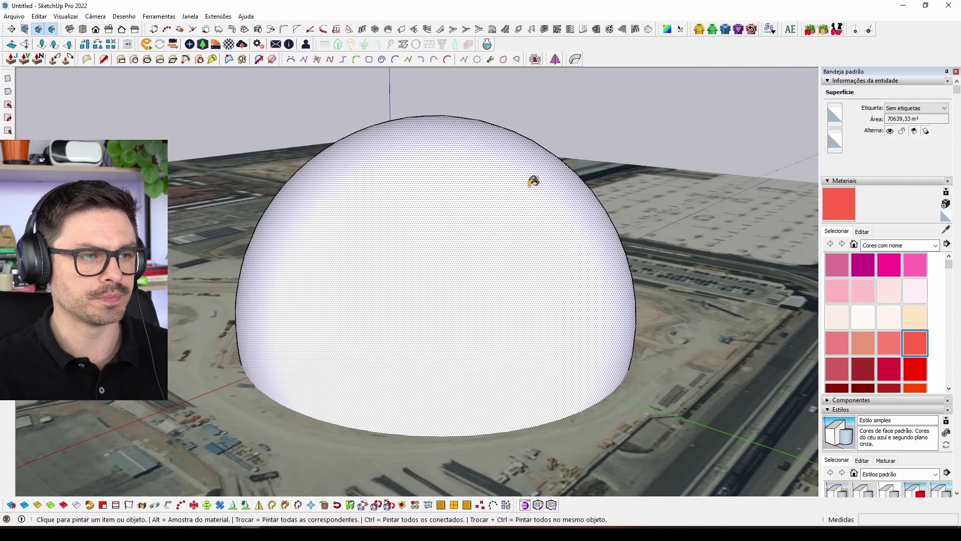
left_click(532, 184)
left_click_drag(515, 189, 504, 205)
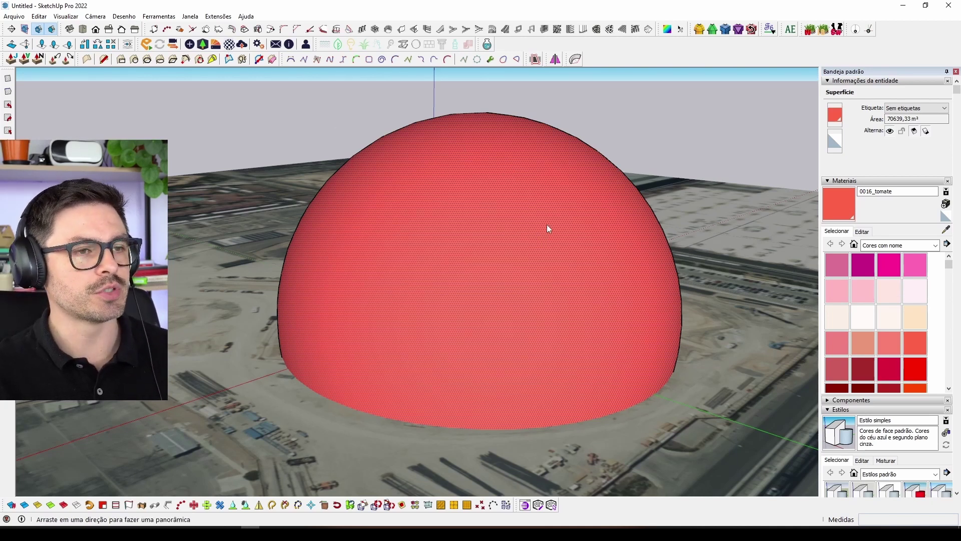
left_click_drag(534, 199, 616, 186)
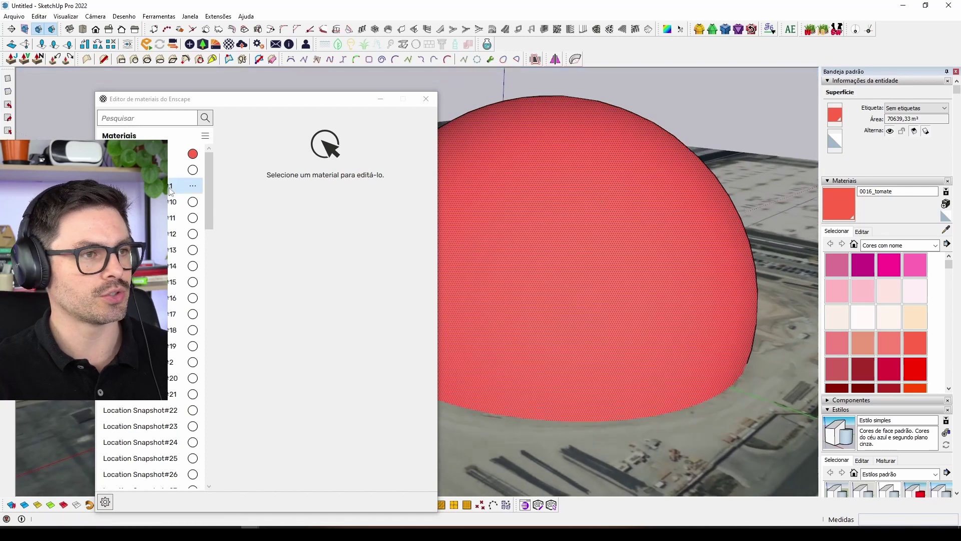
Step: Load the mixkit-human-eye-focusing-in video as the 0016_tomate Albedo texture
left_click(174, 154)
left_click_drag(205, 104, 171, 69)
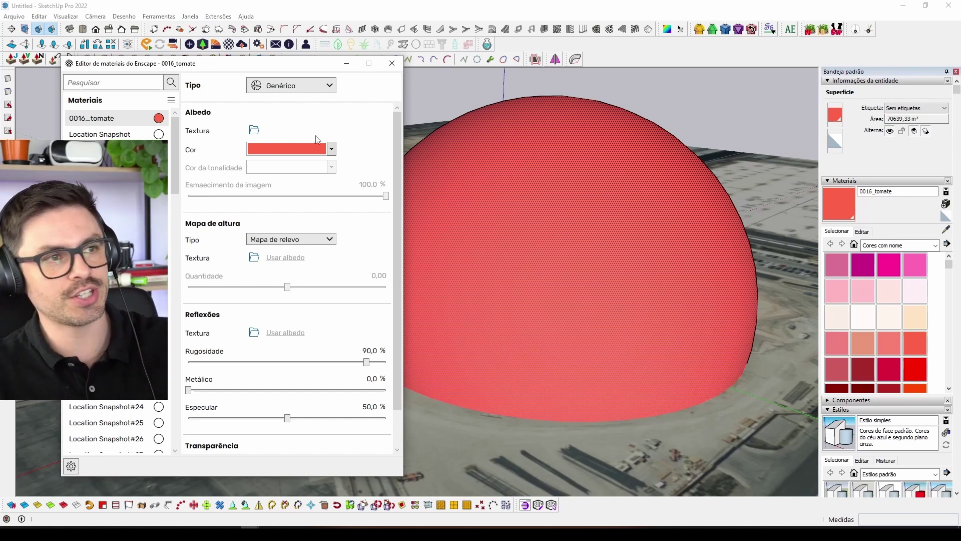
left_click(256, 131)
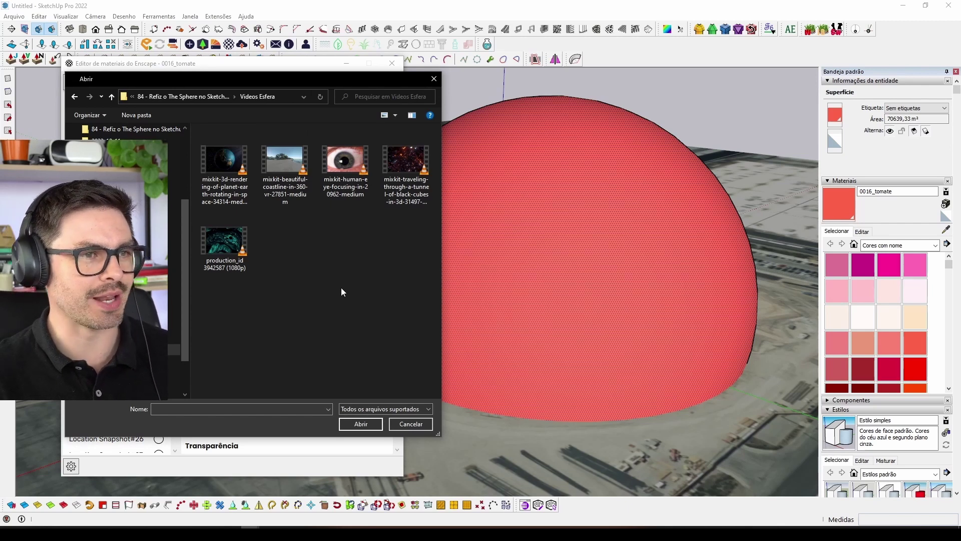
left_click(353, 198)
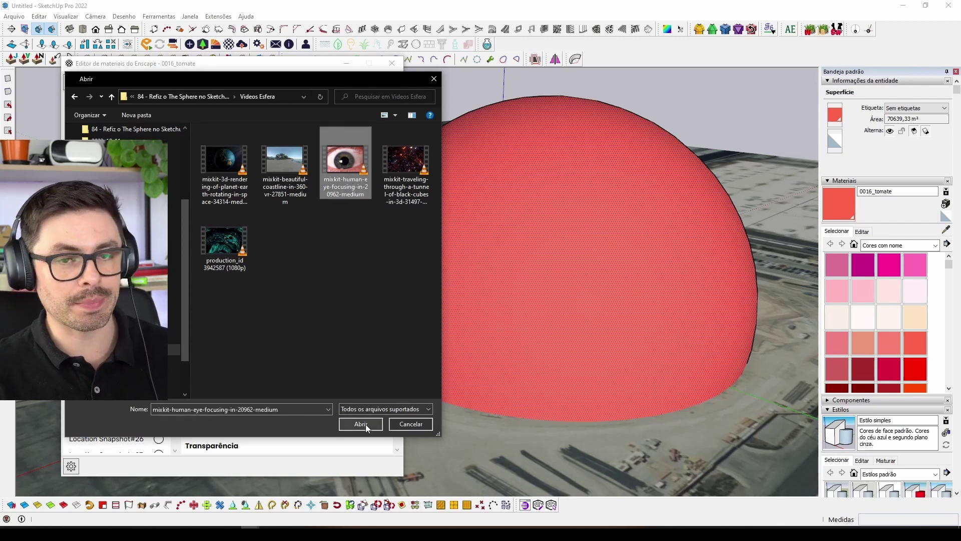
left_click(365, 424)
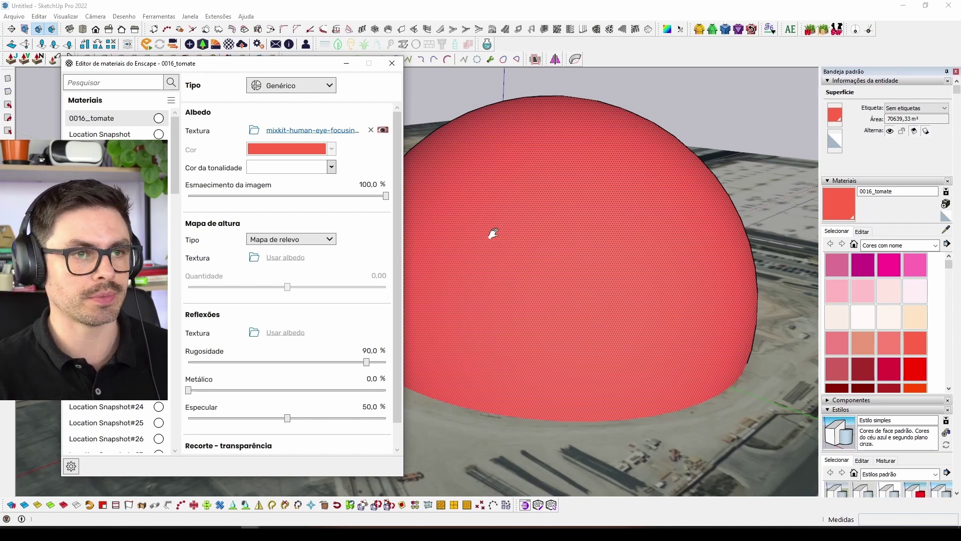
left_click(493, 234)
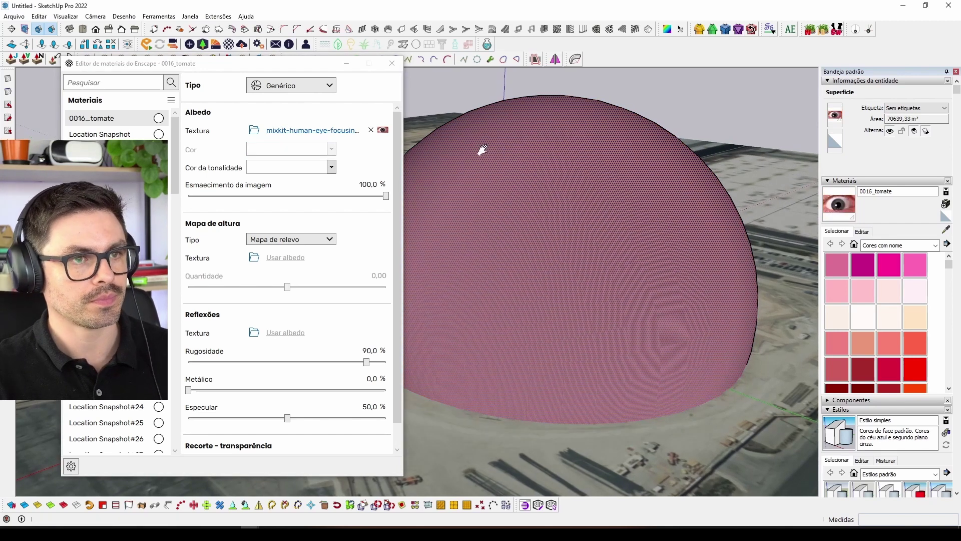
Step: Set the material's texture width to 100,34 m
left_click(862, 232)
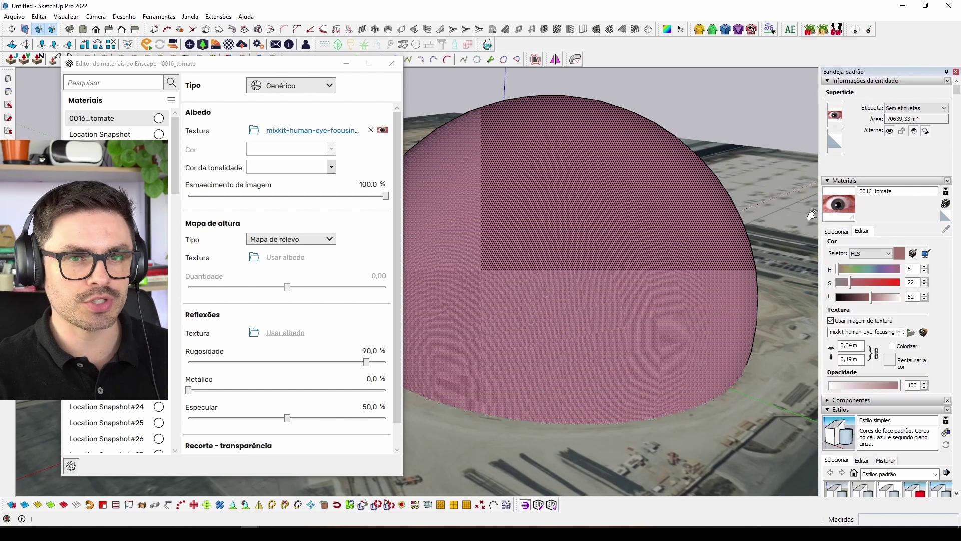
left_click(843, 345)
type("1")
key("Return")
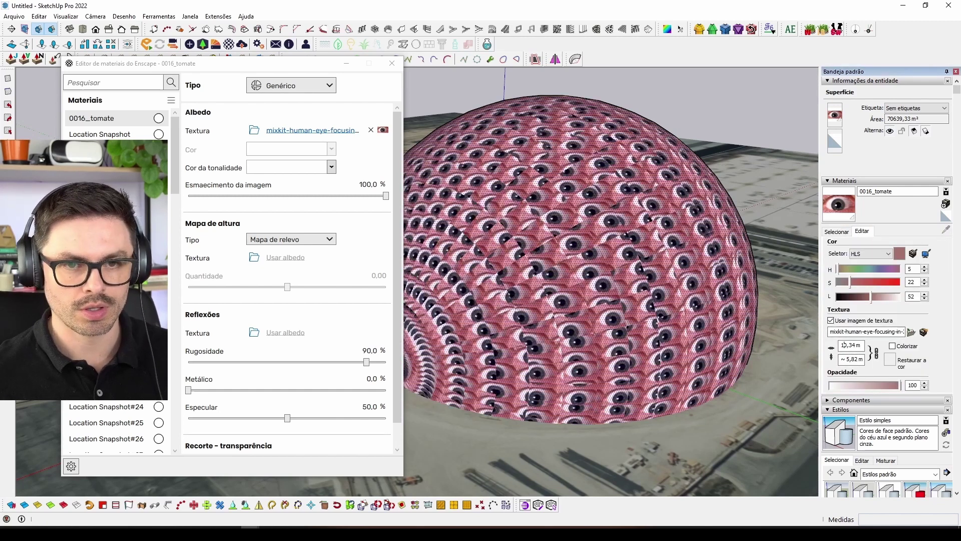
type("1")
key("Return")
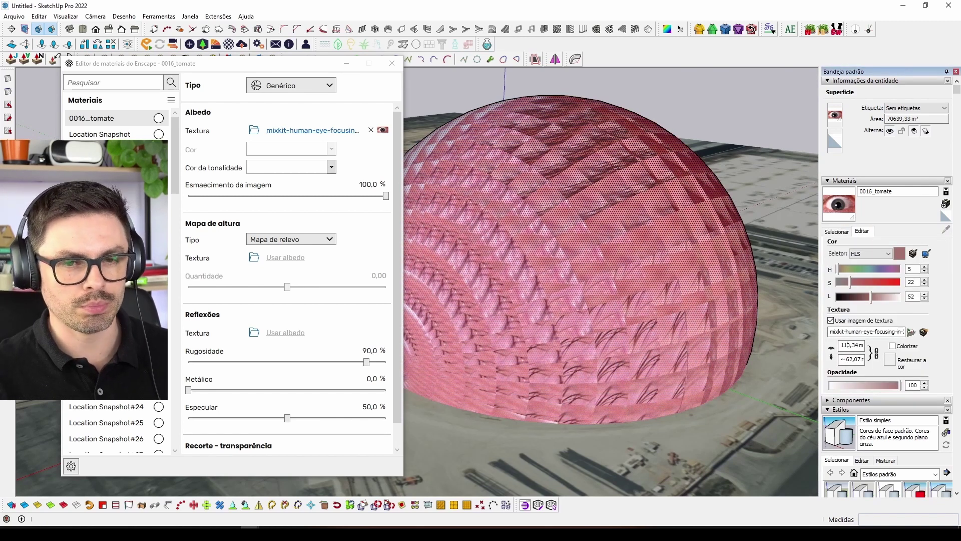
key("BackSpace")
type("0")
key("Return")
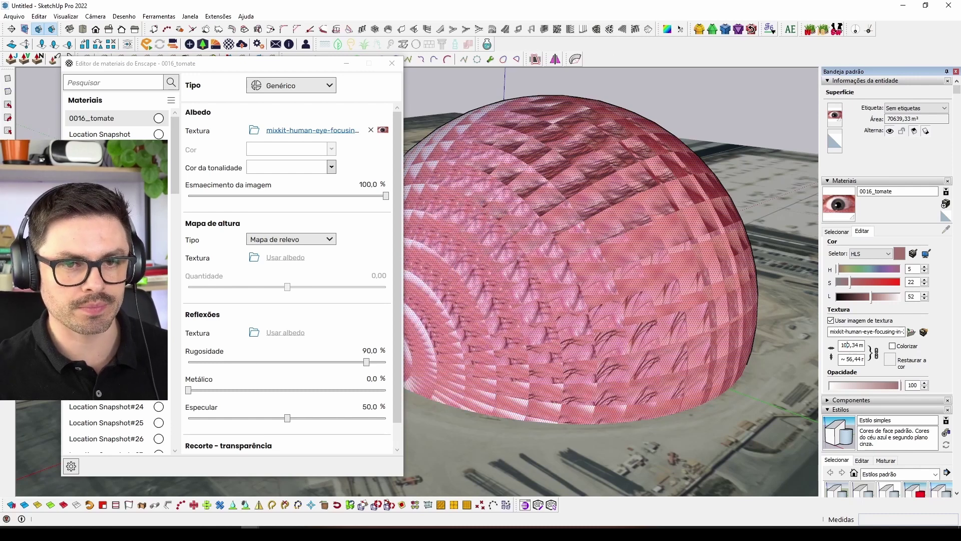
Step: Review the textured dome and close the Enscape Material Editor
left_click_drag(544, 240, 564, 244)
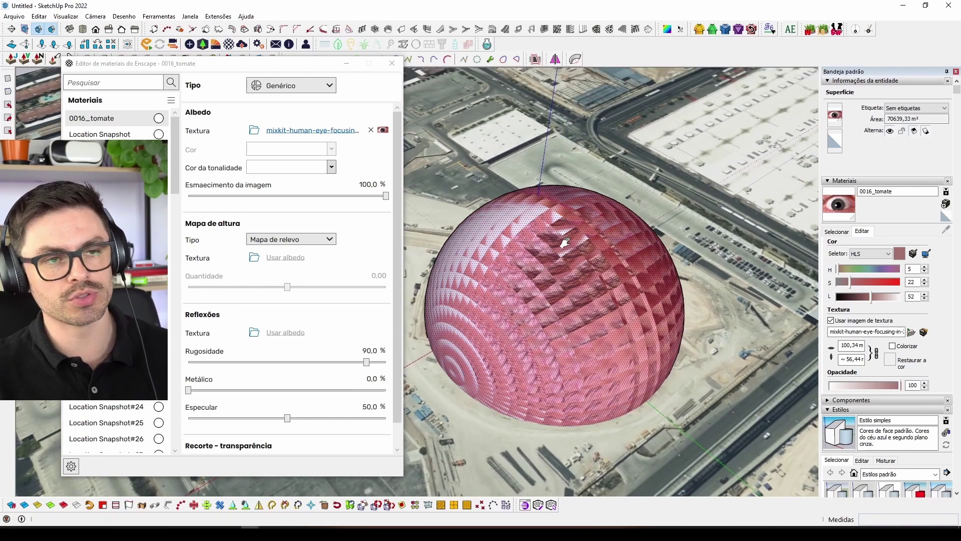
scroll("up", 3)
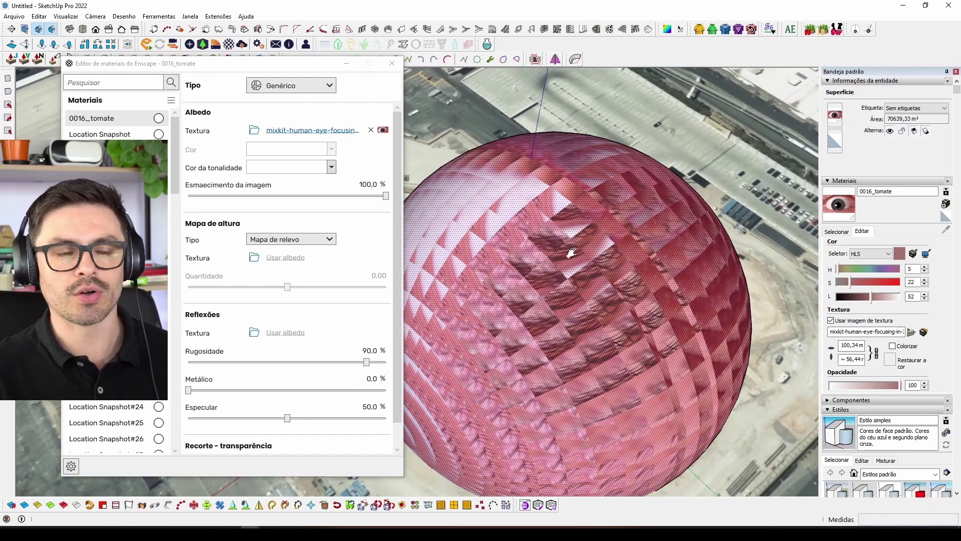
left_click_drag(571, 253, 572, 232)
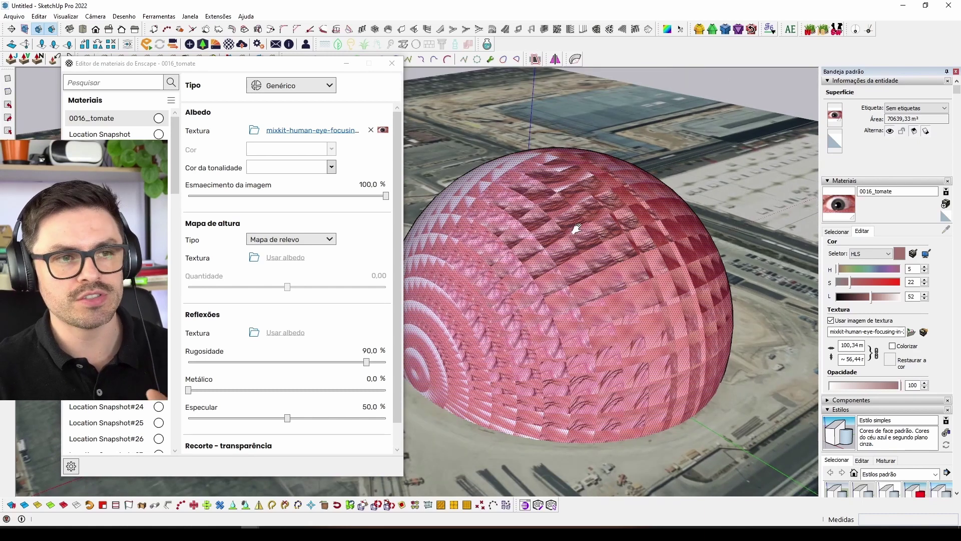
left_click(391, 64)
left_click_drag(574, 184, 539, 245)
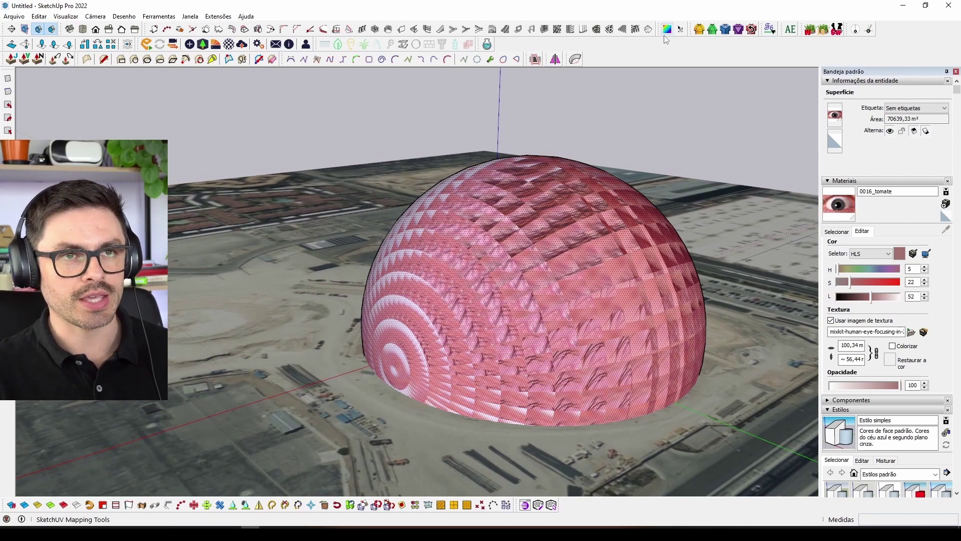
Step: Map the eye texture spherically and drag it so the pupil faces forward
left_click_drag(617, 164, 507, 254)
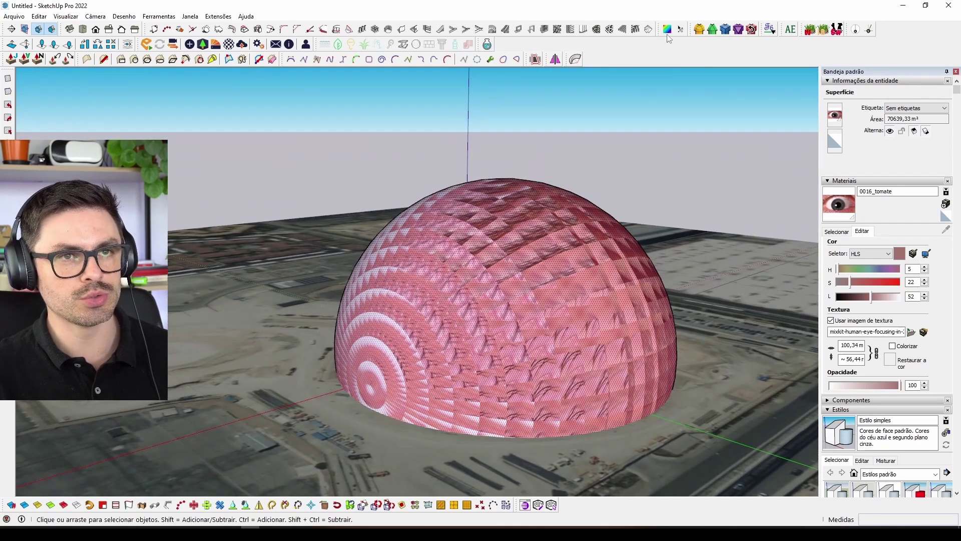
left_click(668, 31)
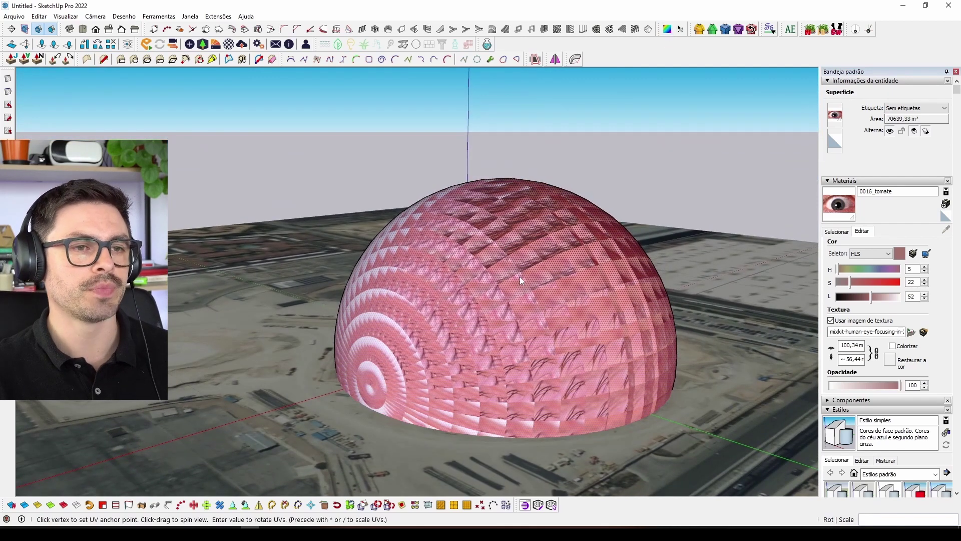
right_click(521, 274)
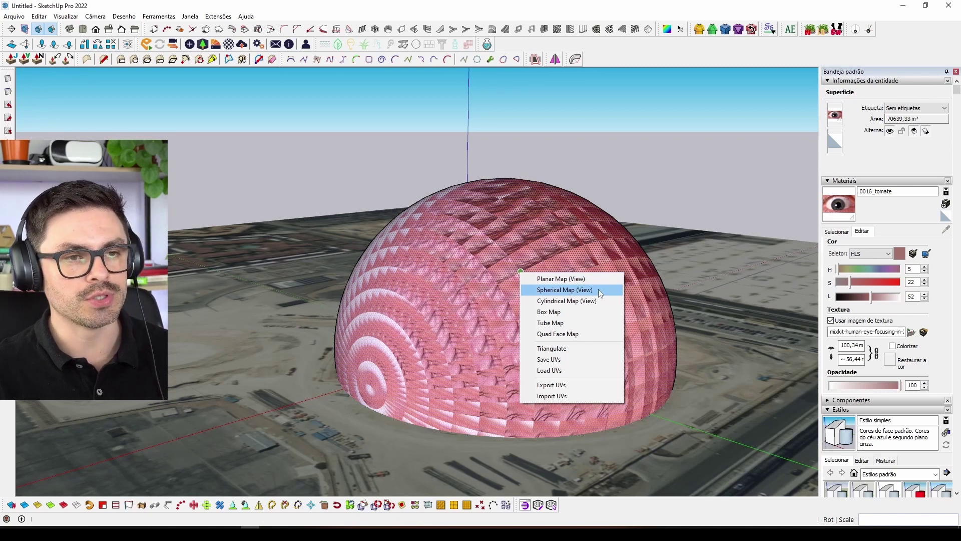
left_click(583, 293)
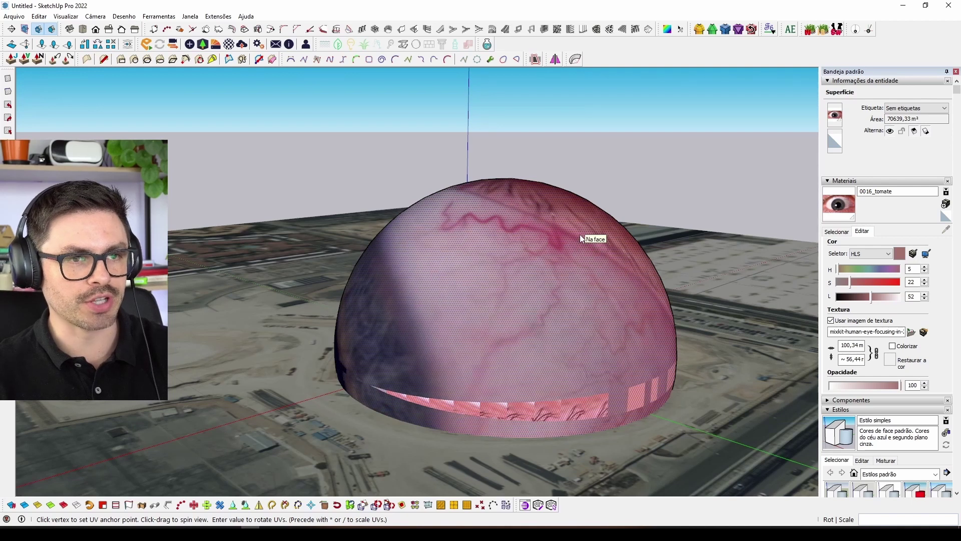
left_click_drag(580, 239, 578, 296)
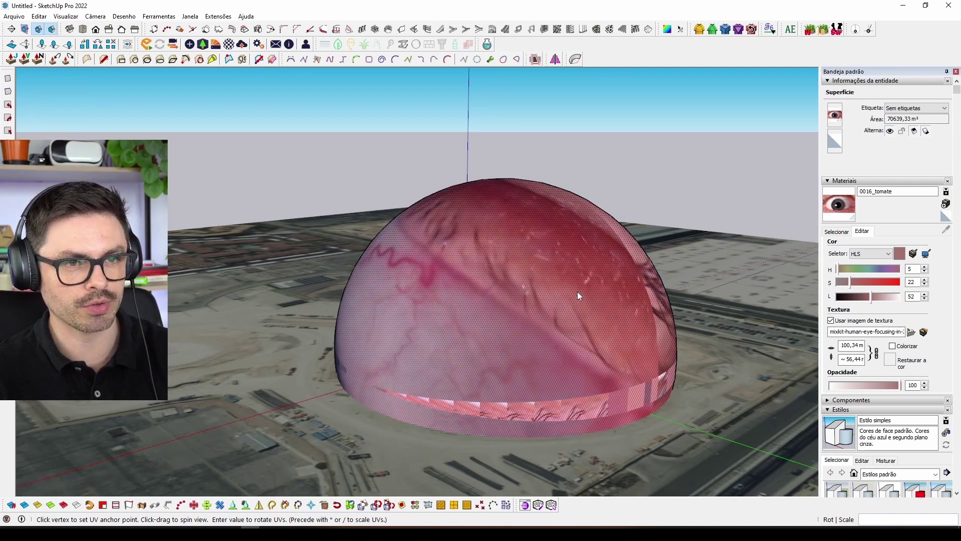
left_click_drag(578, 296, 469, 316)
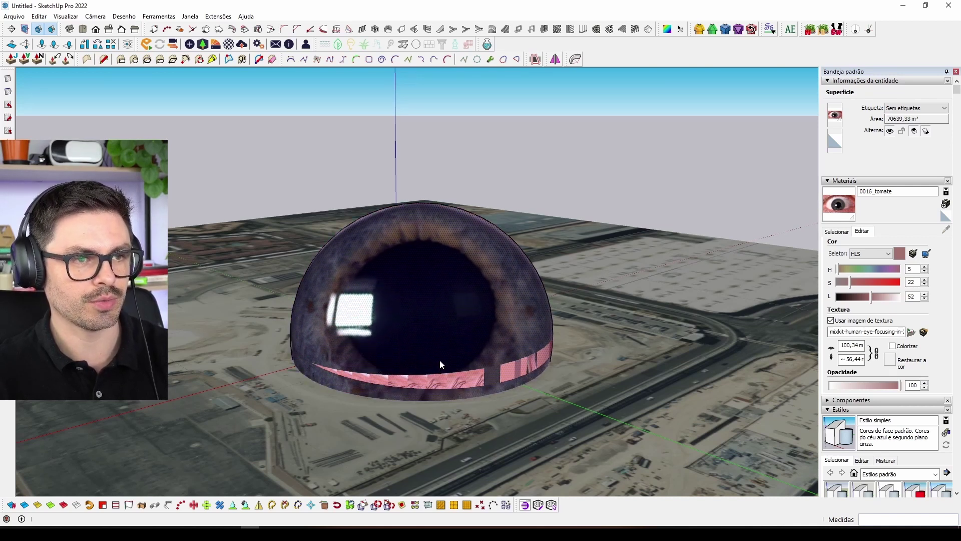
Step: Change the eye texture width to 90,34m
left_click(847, 345)
key("BackSpace")
key("BackSpace")
type("9")
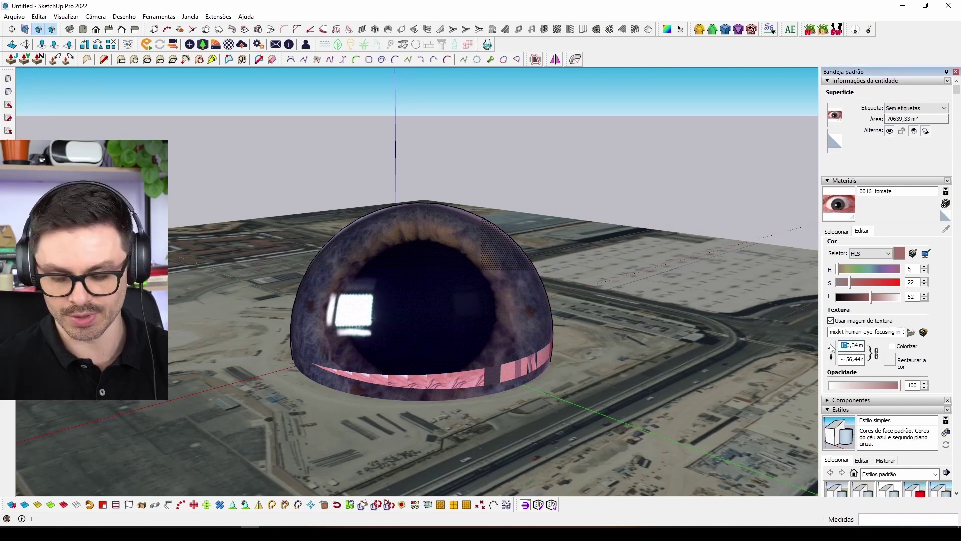
key("Return")
left_click_drag(526, 272, 447, 293)
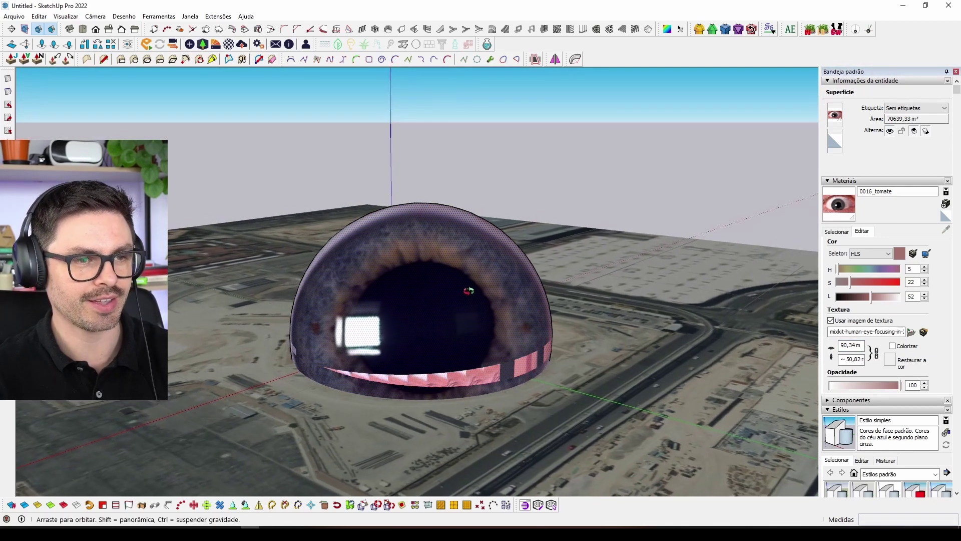
left_click_drag(446, 293, 404, 307)
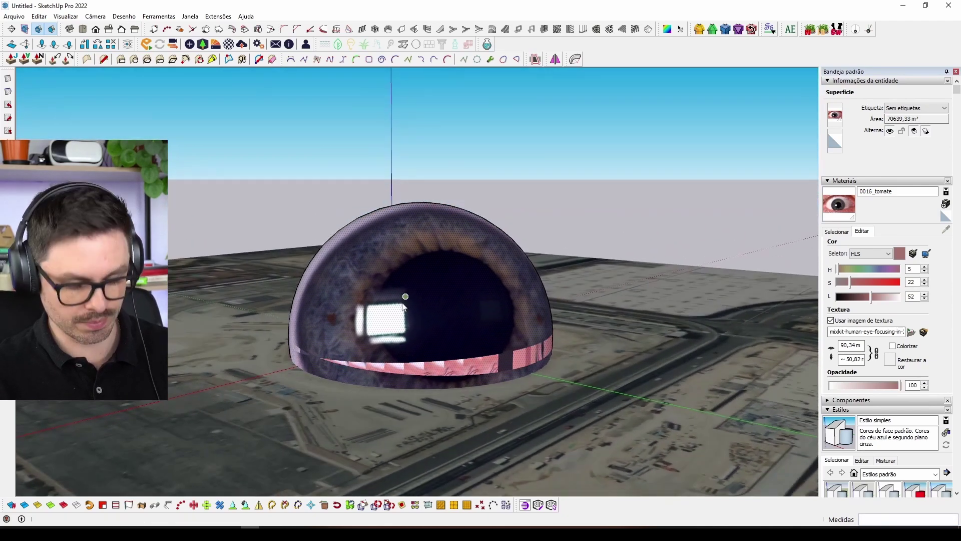
scroll("up", 3)
scroll("up", 3)
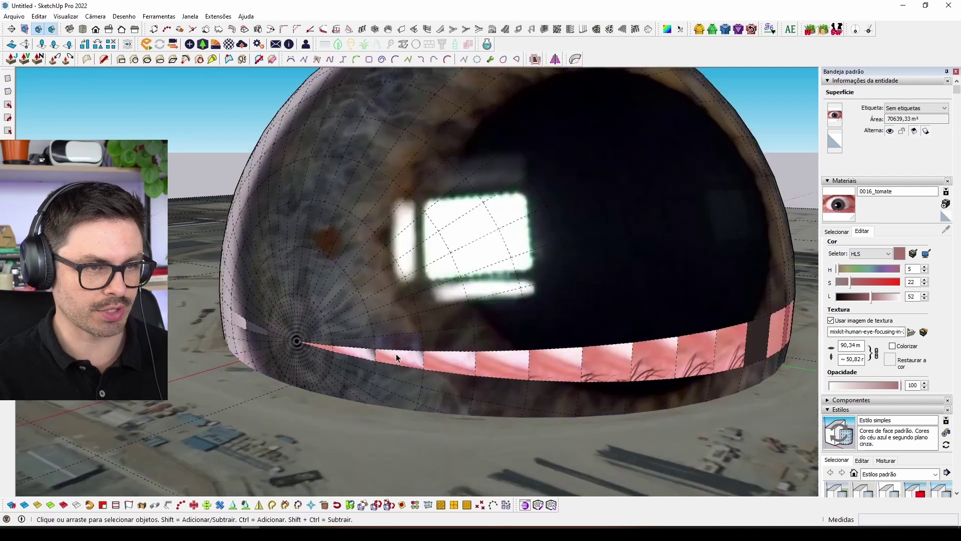
scroll("up", 3)
Step: Sample the dome's eye texture and paint the front pink band faces with it
left_click(394, 354)
key("b")
left_click(393, 351)
left_click(325, 345)
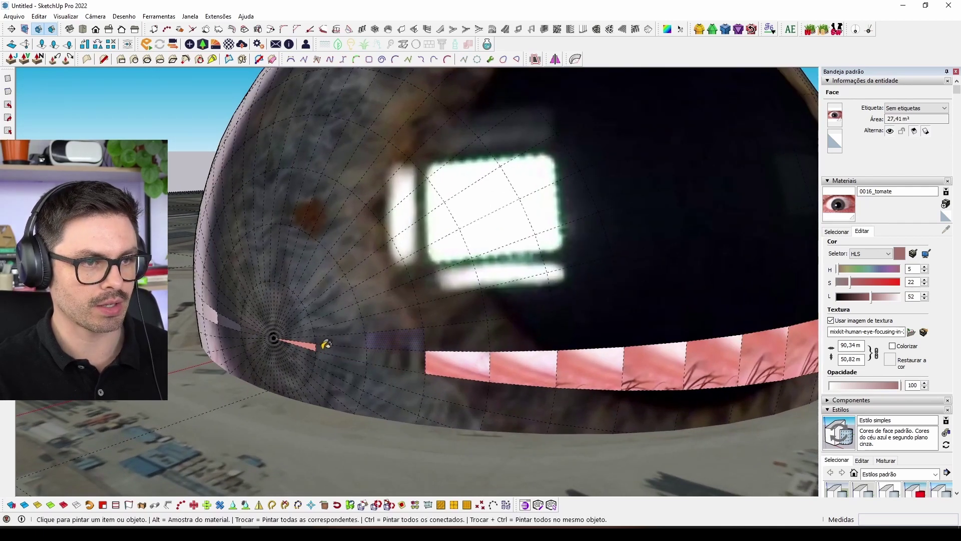
scroll("up", 3)
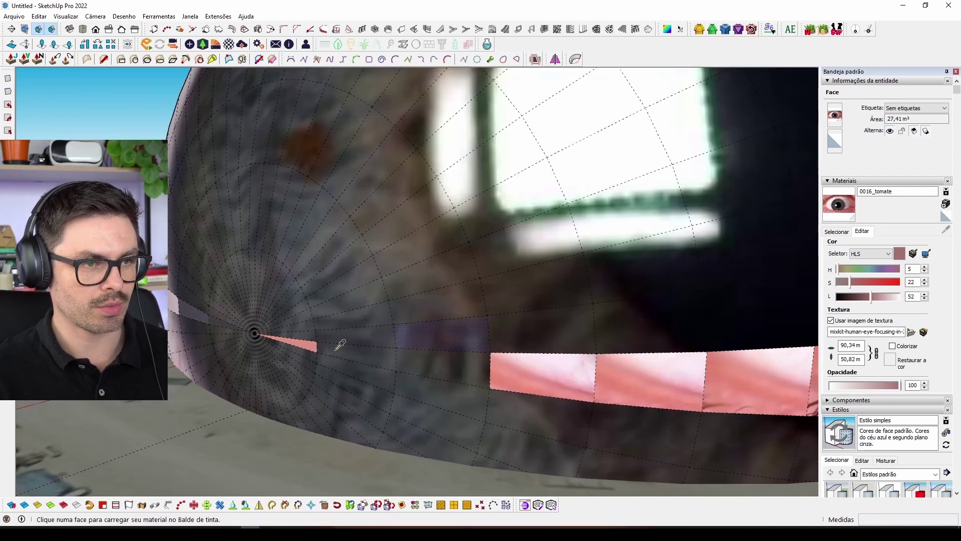
left_click(315, 340)
scroll("down", 3)
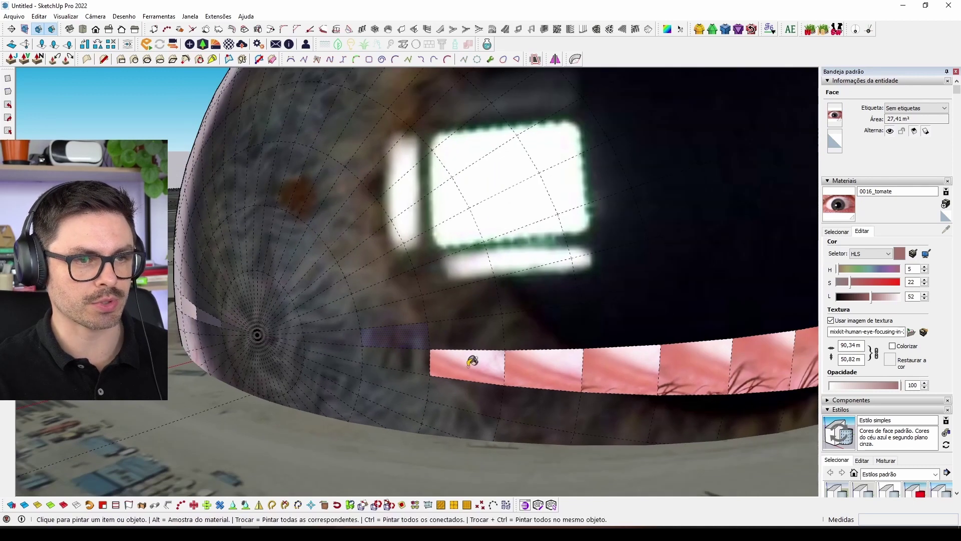
left_click(468, 365)
left_click(543, 369)
left_click(620, 371)
scroll("down", 3)
scroll("down", 3)
scroll("down", 3)
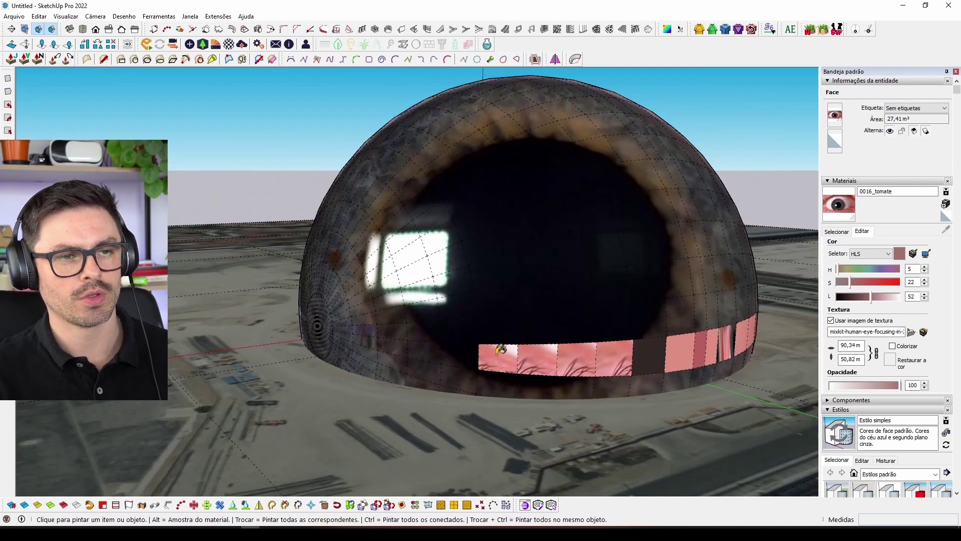
left_click(498, 356)
left_click(538, 356)
left_click(584, 357)
left_click(613, 357)
Step: Paint the remaining band faces around the dome's base with the eye texture
scroll("up", 3)
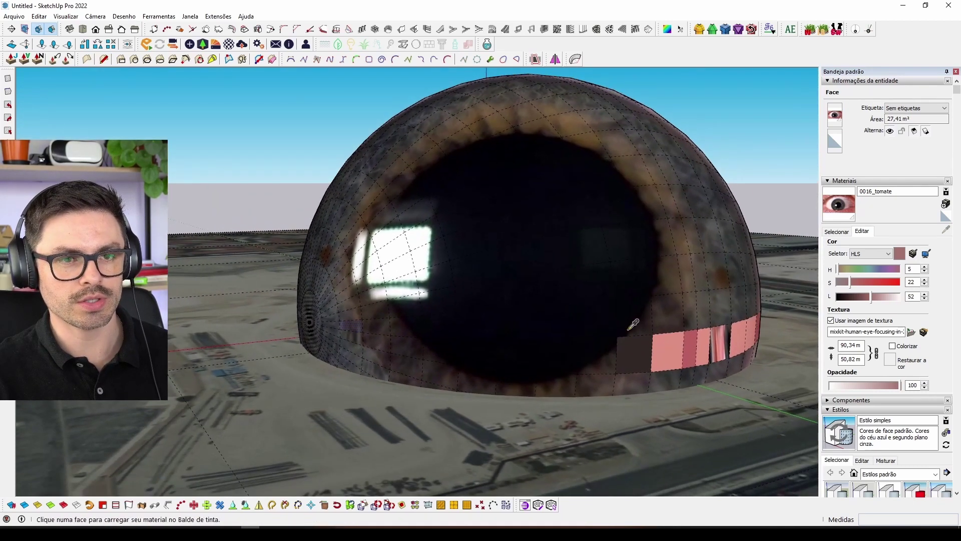
left_click(634, 366)
left_click(673, 351)
scroll("down", 3)
scroll("up", 3)
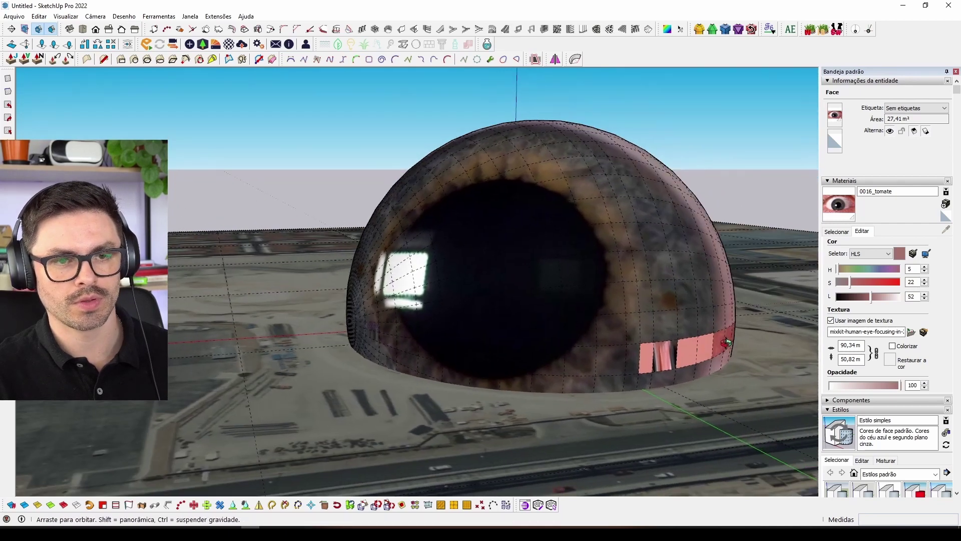
scroll("up", 3)
left_click(638, 356)
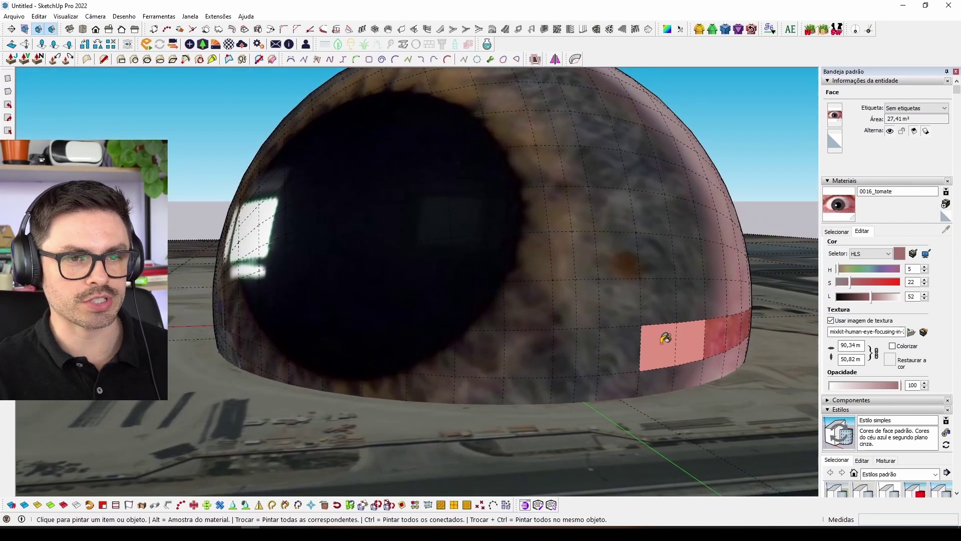
left_click(666, 345)
scroll("down", 3)
left_click_drag(612, 332, 562, 339)
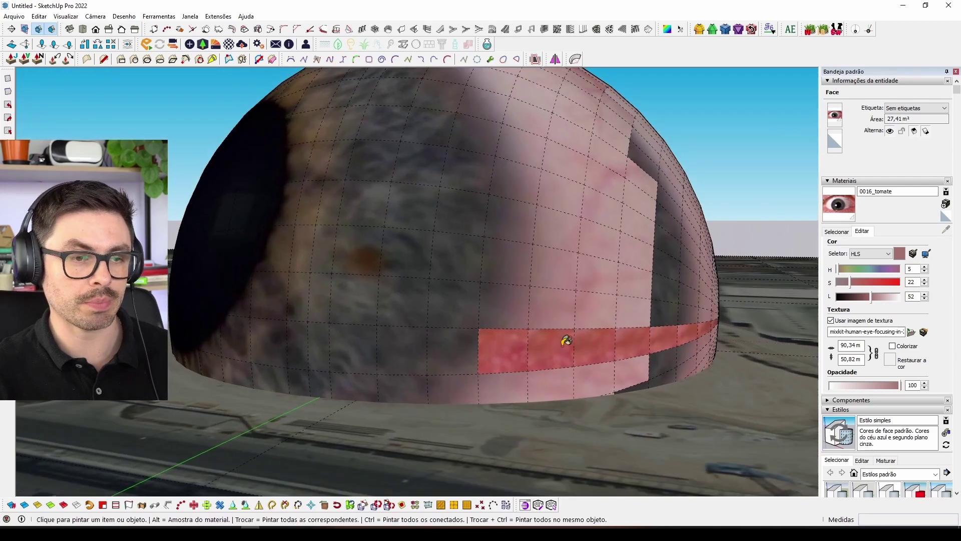
left_click(506, 351)
left_click(553, 345)
left_click(595, 346)
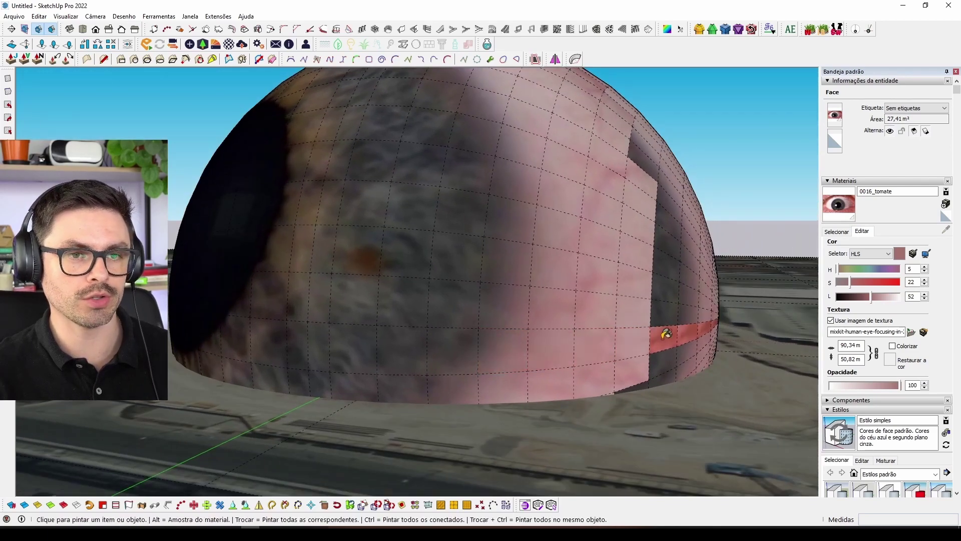
scroll("down", 3)
left_click_drag(536, 322, 624, 337)
scroll("up", 3)
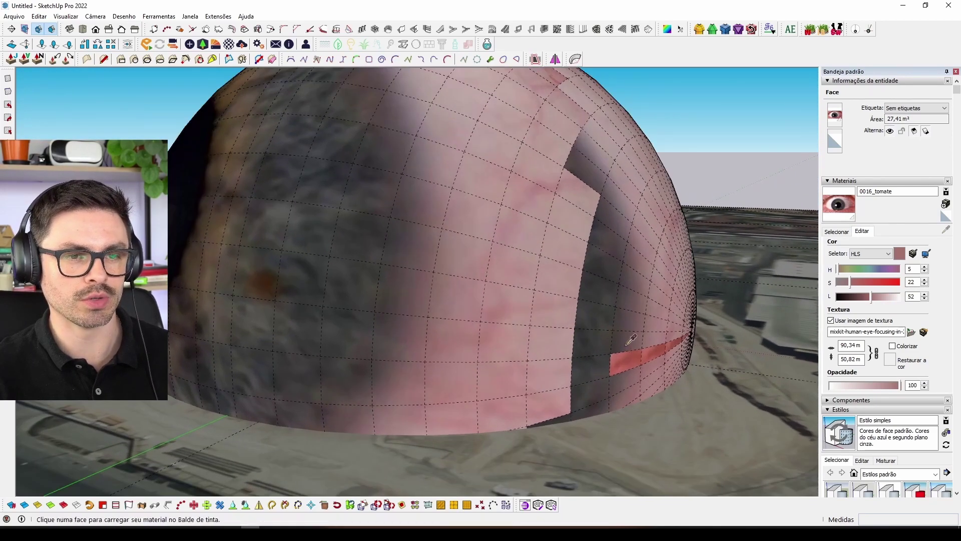
left_click(639, 351)
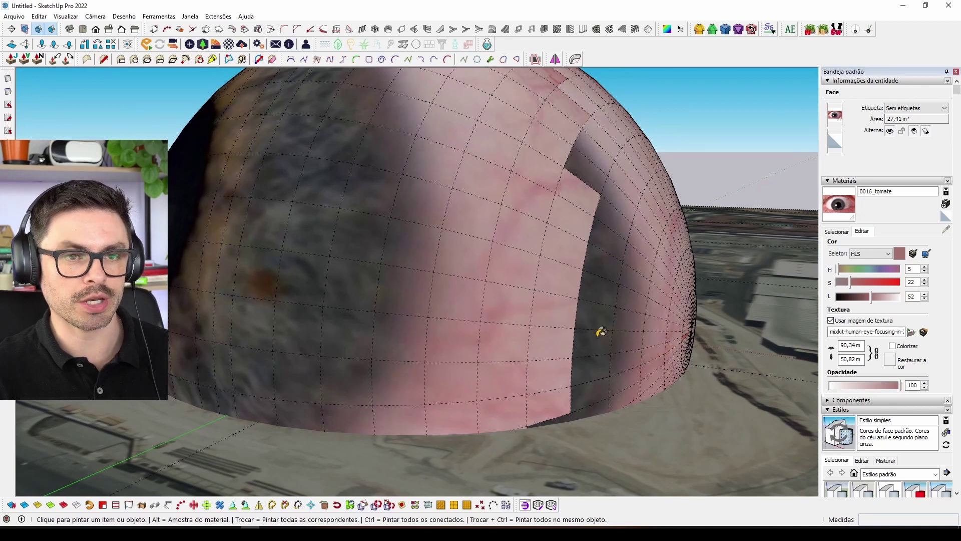
left_click(601, 331)
left_click_drag(399, 302, 427, 311)
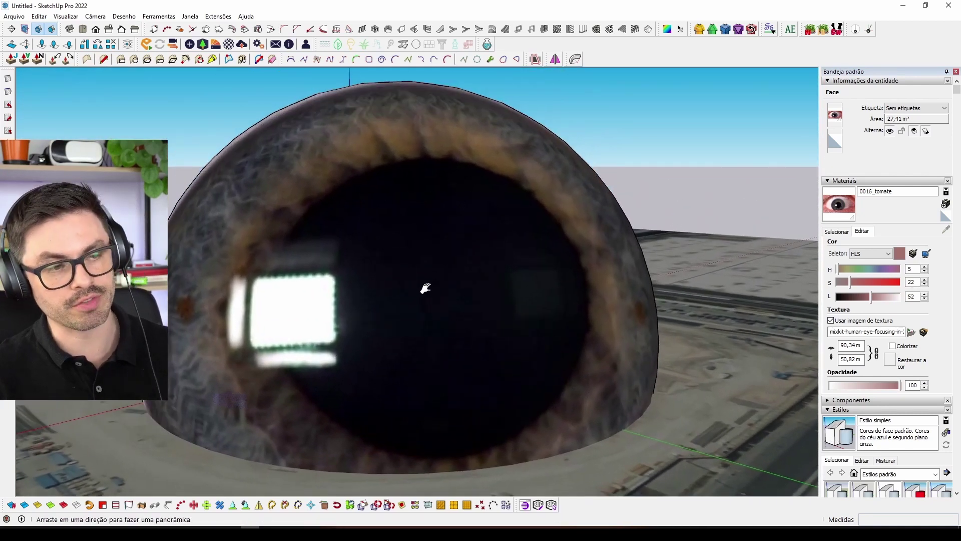
Step: Zoom and orbit around the eye dome to find the mismatched face near its pole
scroll("down", 3)
scroll("down", 3)
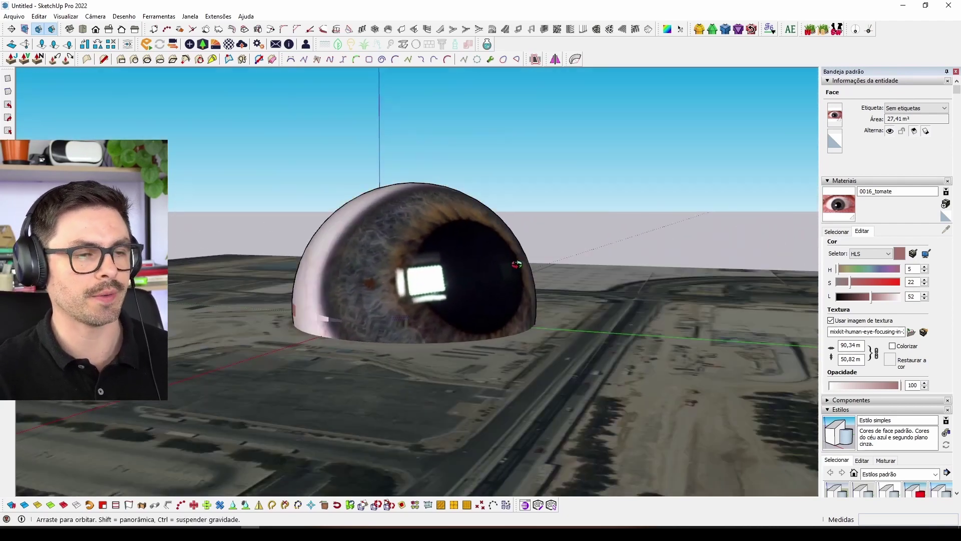
left_click_drag(517, 264, 451, 311)
scroll("up", 3)
scroll("up", 3)
scroll("down", 3)
scroll("down", 3)
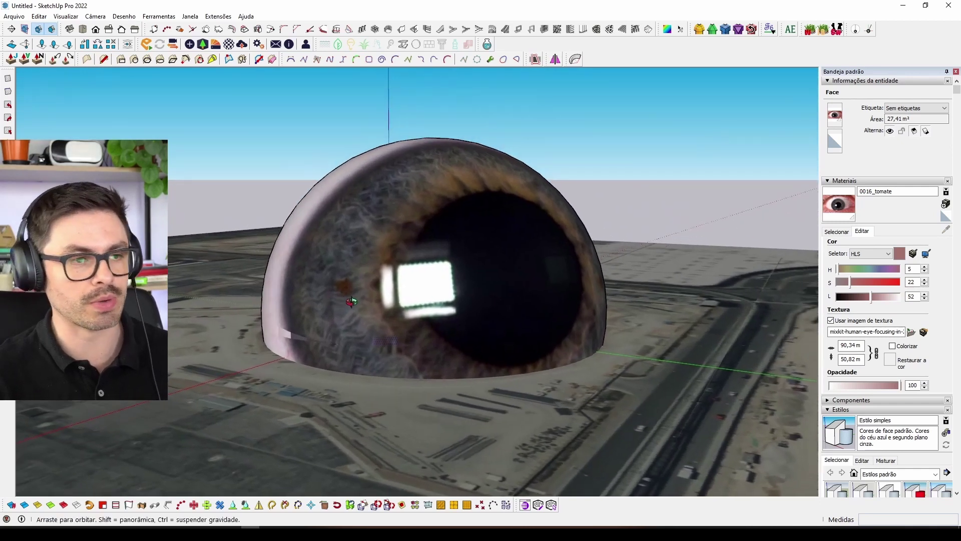
scroll("up", 3)
scroll("up", 3)
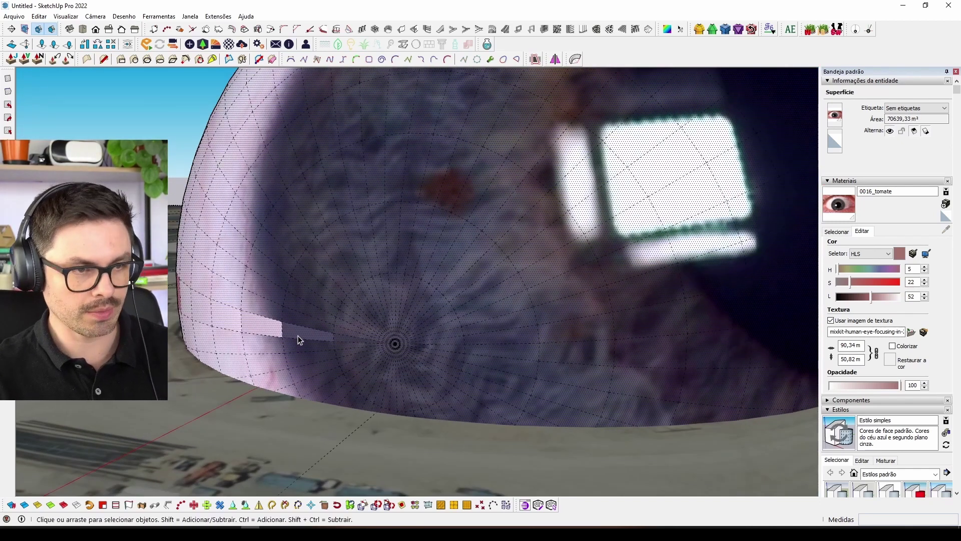
scroll("up", 3)
Step: Select the mismatched face near the pole and repaint it with the Paint Bucket
left_click(347, 326)
key("b")
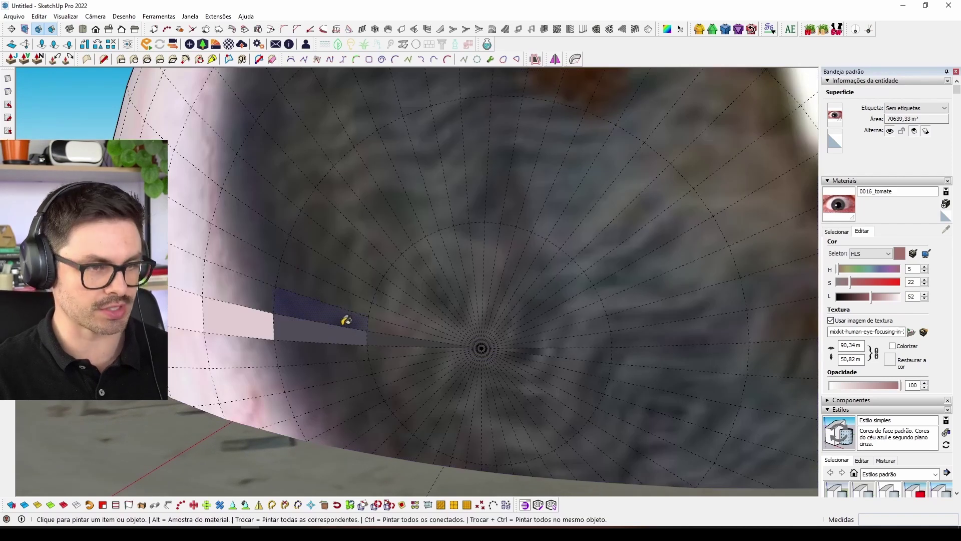
left_click_drag(205, 310, 364, 296)
scroll("down", 3)
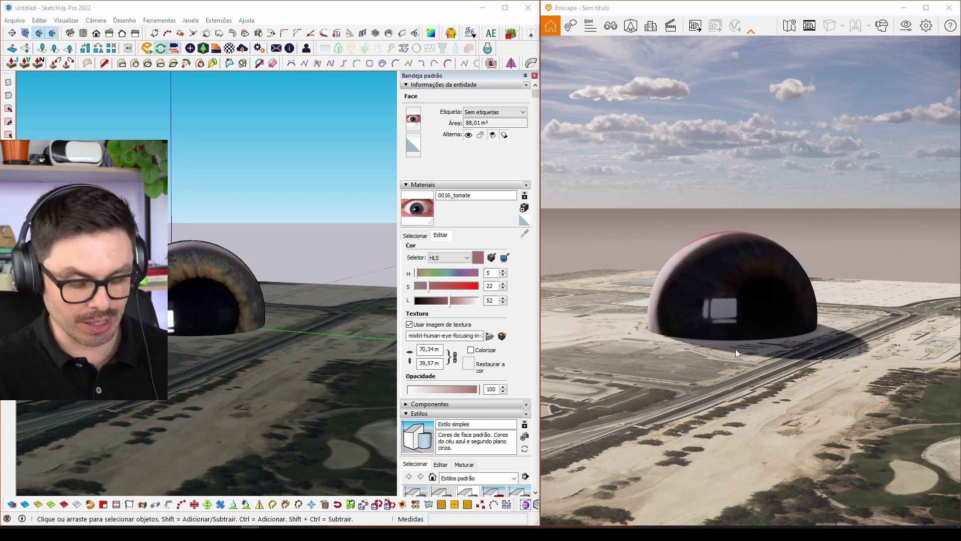
Step: Advance the Enscape time of day into night, then step it back to sunset
key("i")
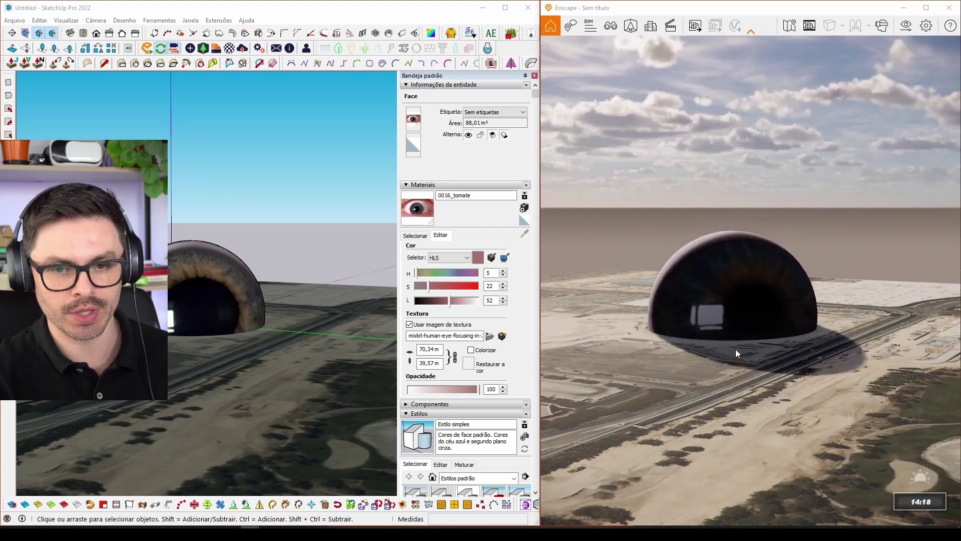
key("i")
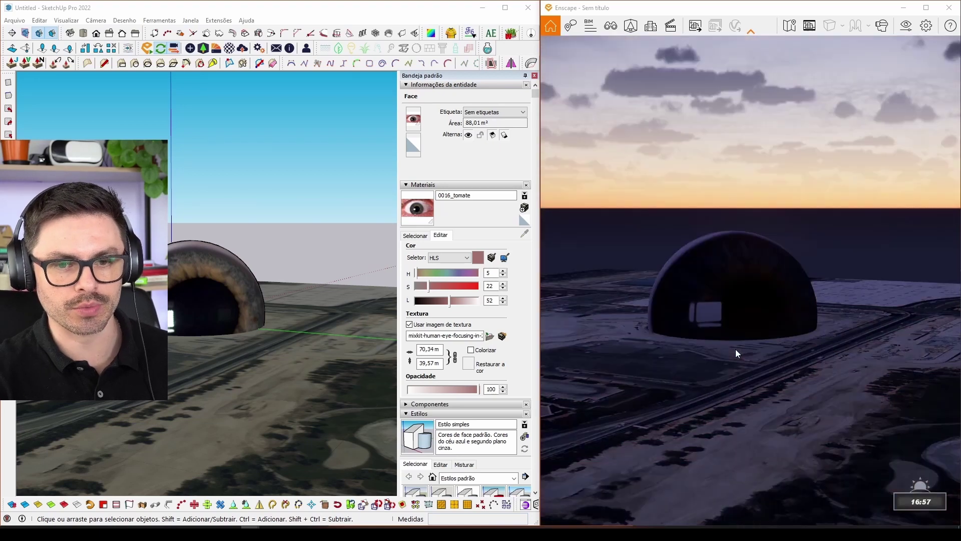
key("u")
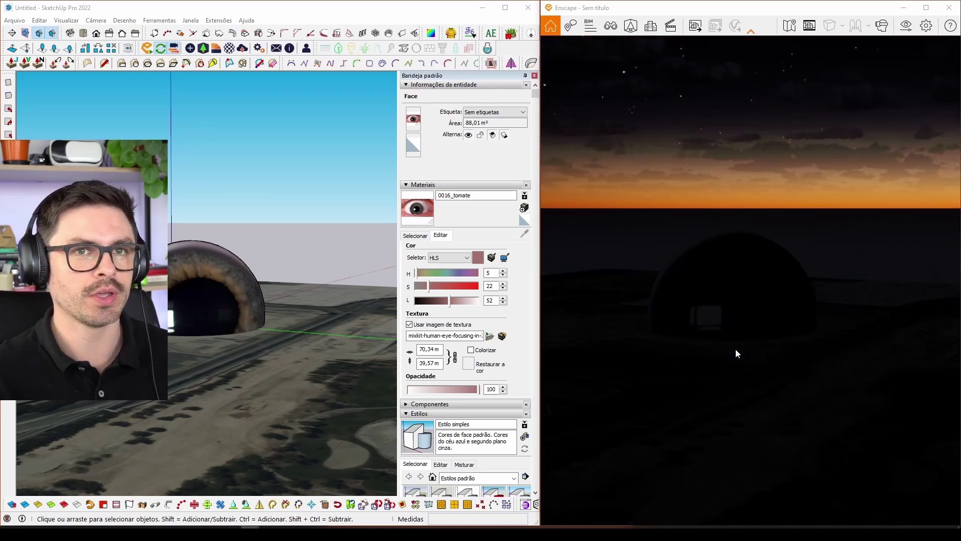
left_click(229, 50)
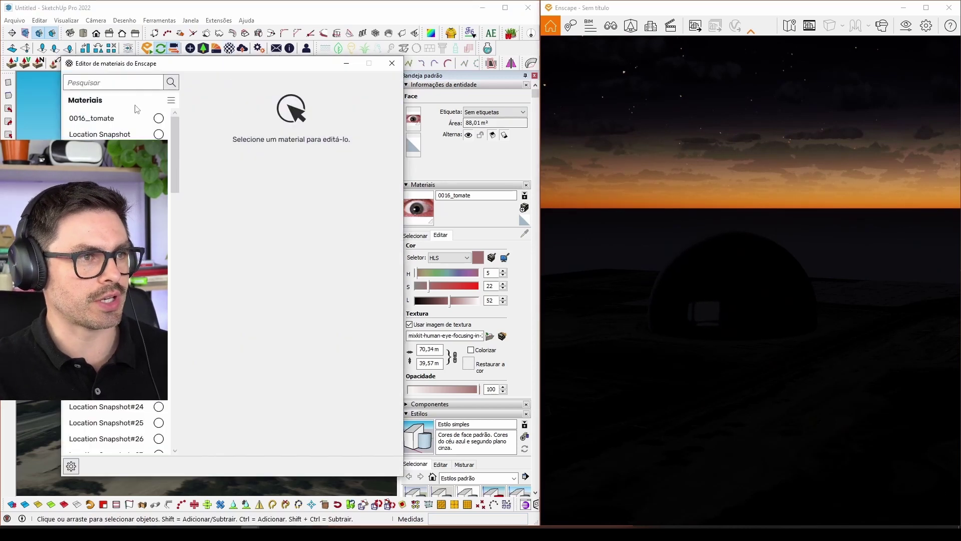
Step: Make the eye material self-illuminated at 11 cd/m², close the editor, and maximize Enscape
left_click_drag(223, 64, 386, 49)
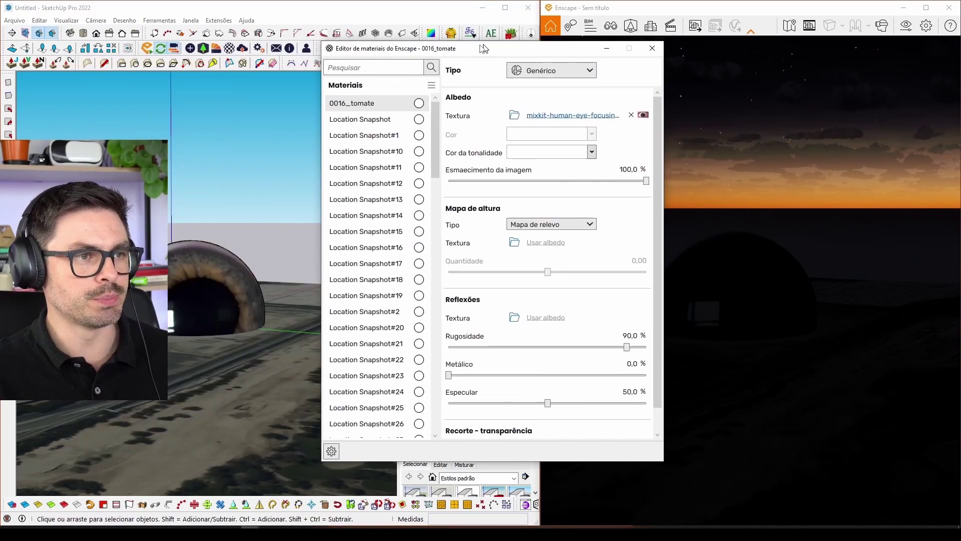
left_click(458, 71)
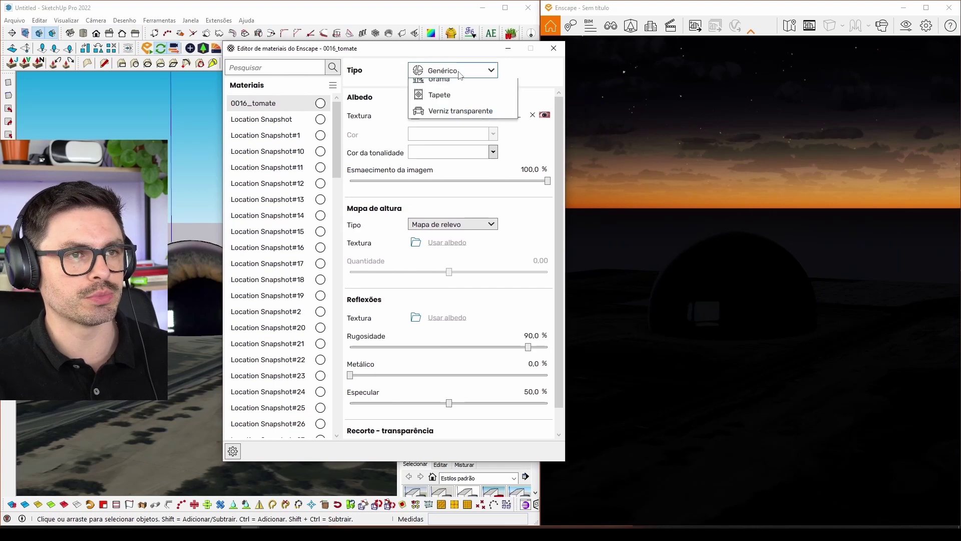
left_click(464, 118)
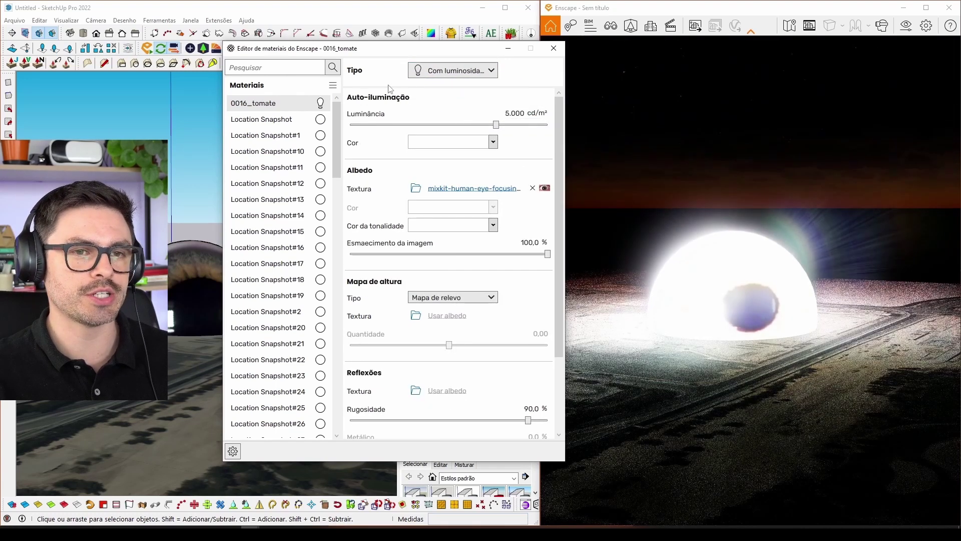
left_click_drag(496, 124, 390, 127)
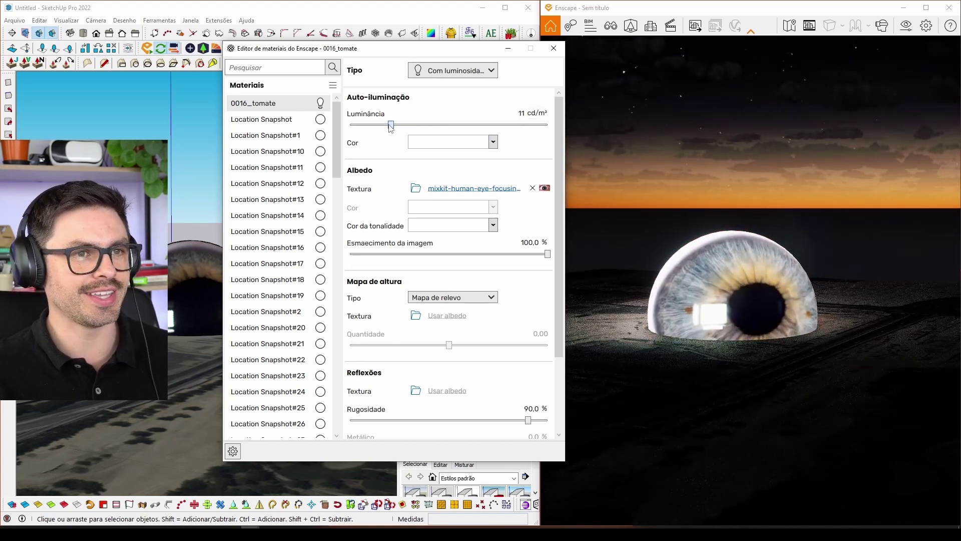
left_click(551, 53)
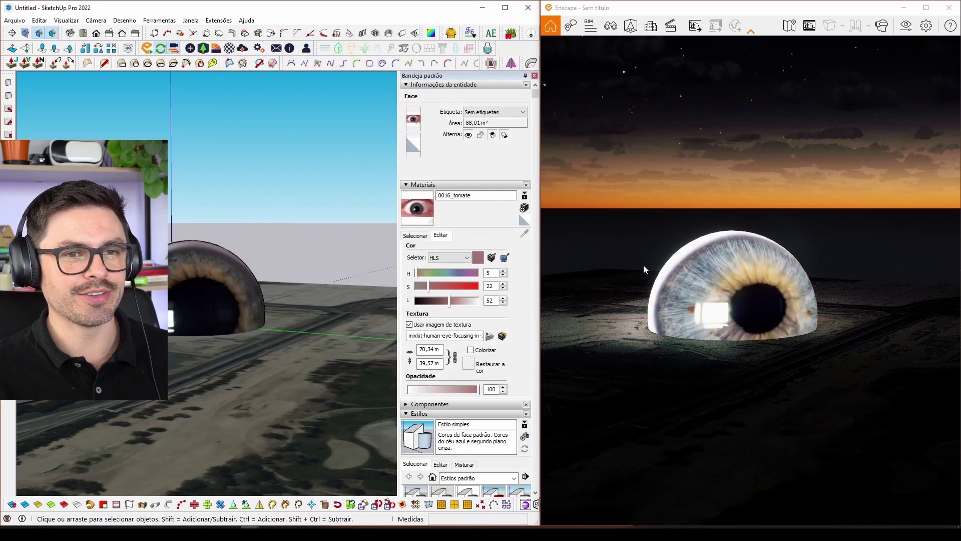
left_click_drag(350, 321, 235, 290)
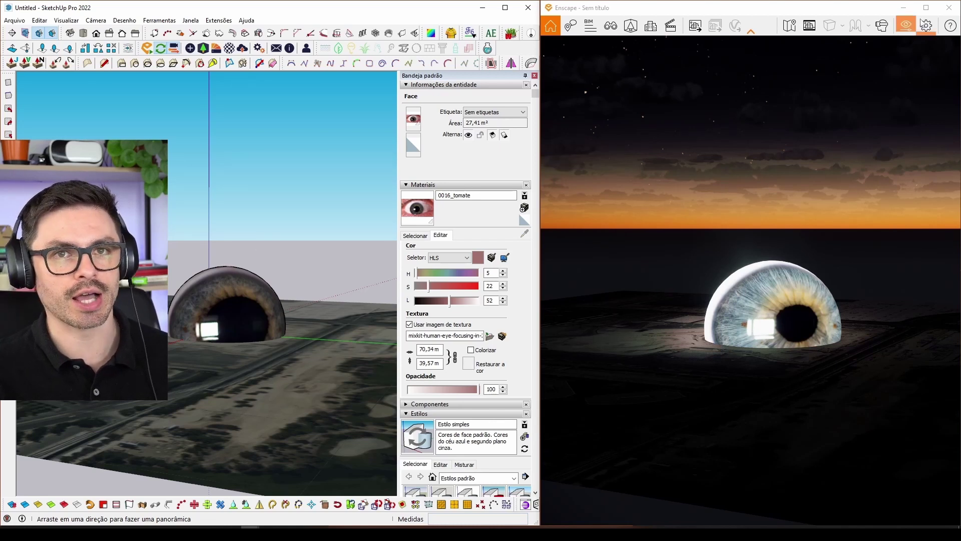
left_click(926, 7)
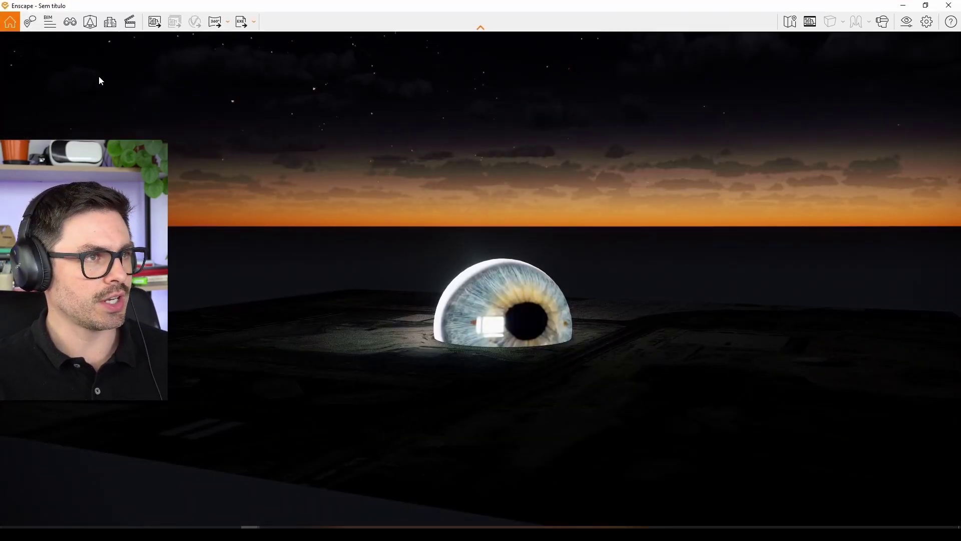
Step: Start adding site context and search the Las Vegas address to centre on the pin
left_click(111, 22)
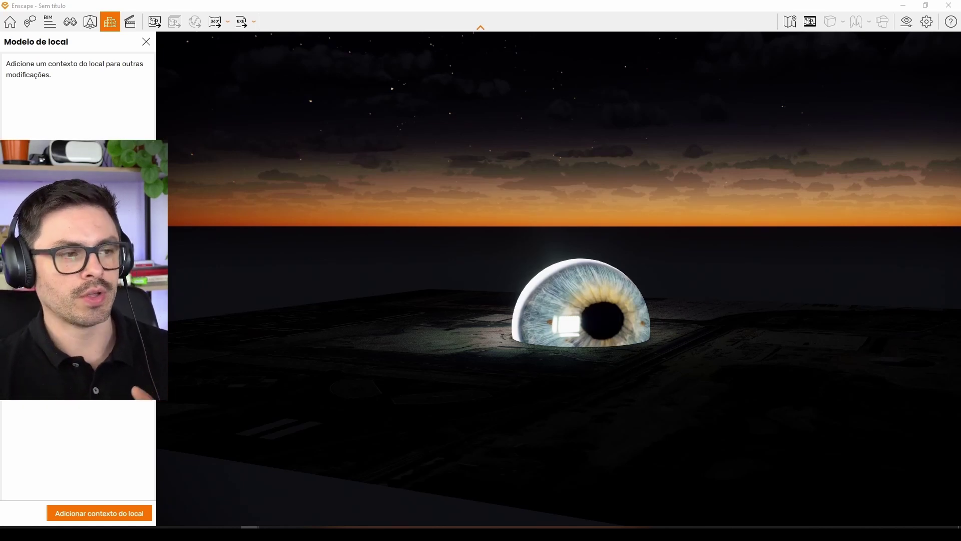
left_click(99, 513)
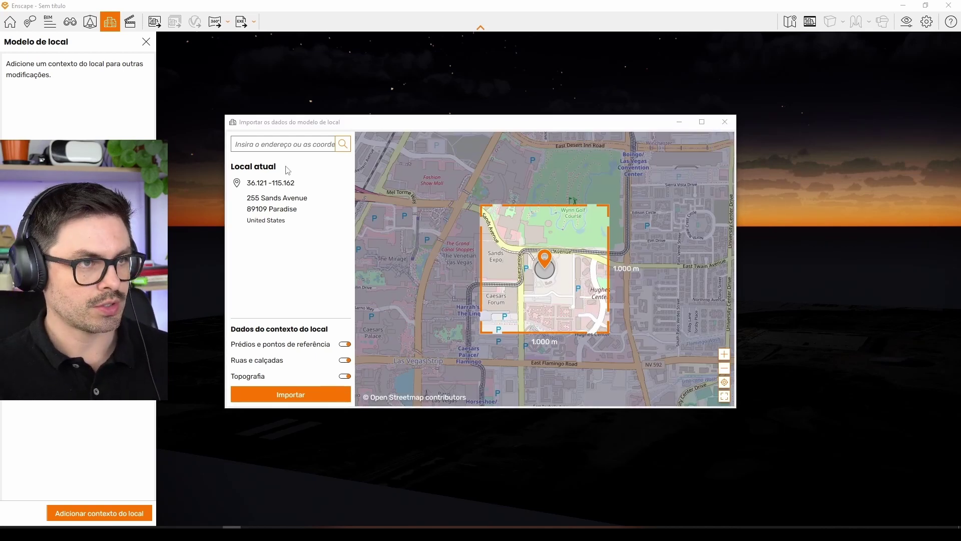
left_click(286, 146)
type("Las Vegas, NV 89169, EUA")
left_click(342, 145)
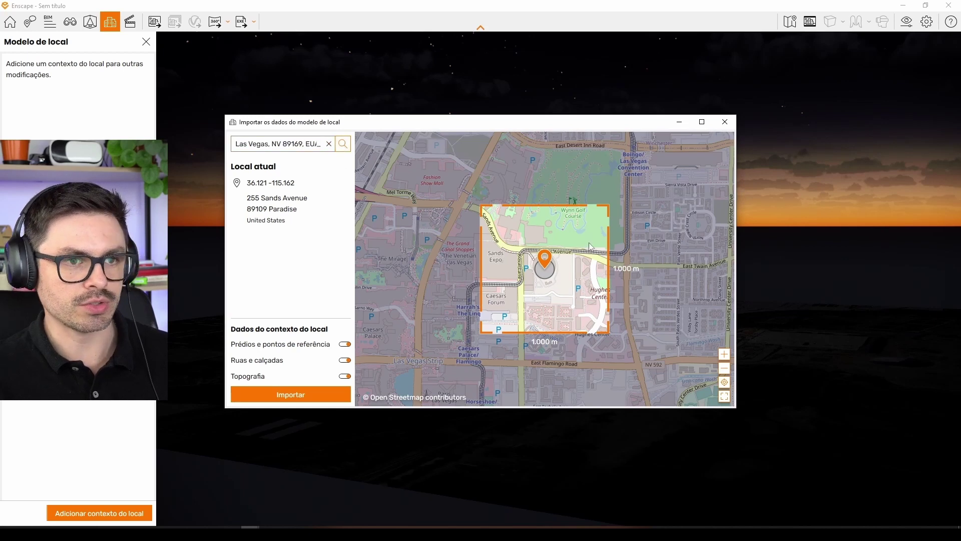
key("Return")
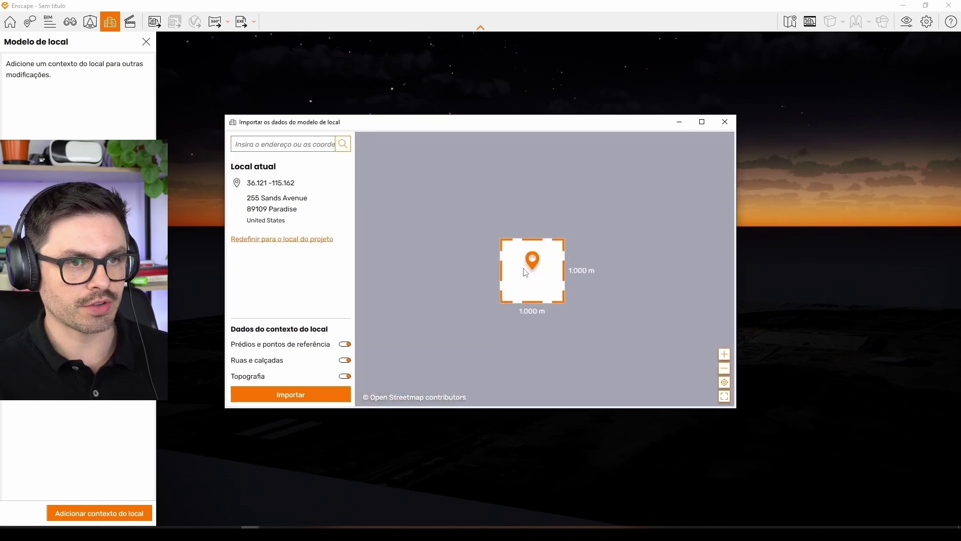
Step: Drag the import area's corners to enlarge it to about 3.393 m by 3.246 m
left_click_drag(566, 304, 610, 345)
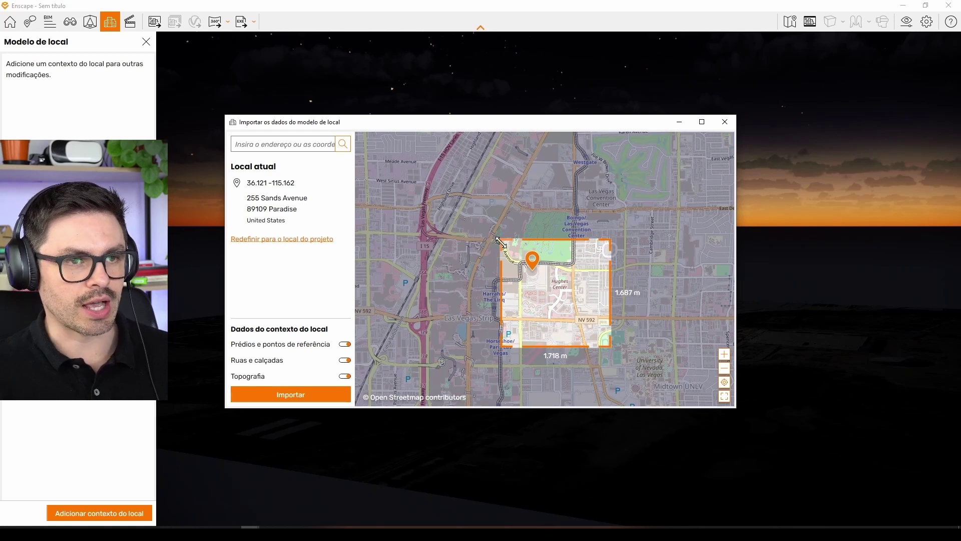
left_click_drag(500, 243, 445, 199)
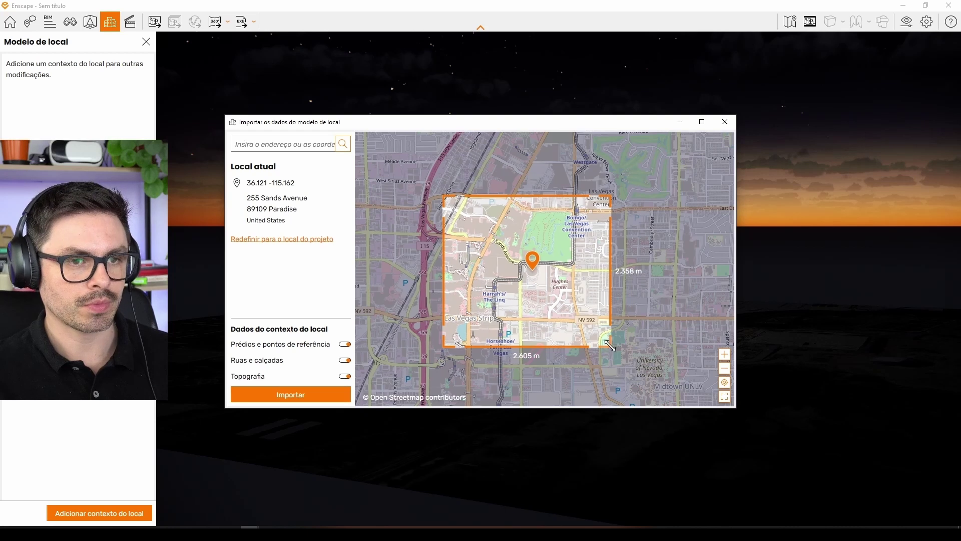
left_click_drag(611, 345, 626, 367)
left_click_drag(444, 196, 435, 188)
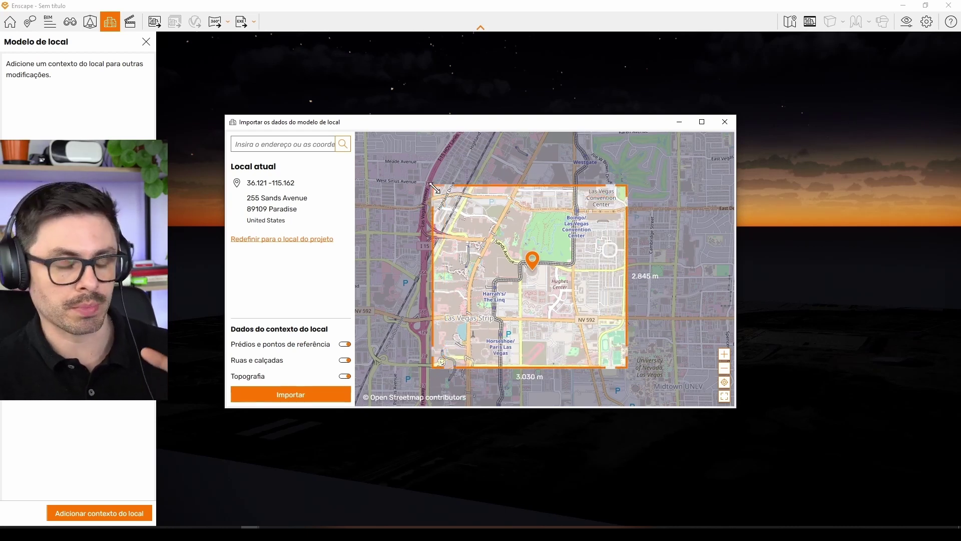
left_click_drag(626, 190, 631, 187)
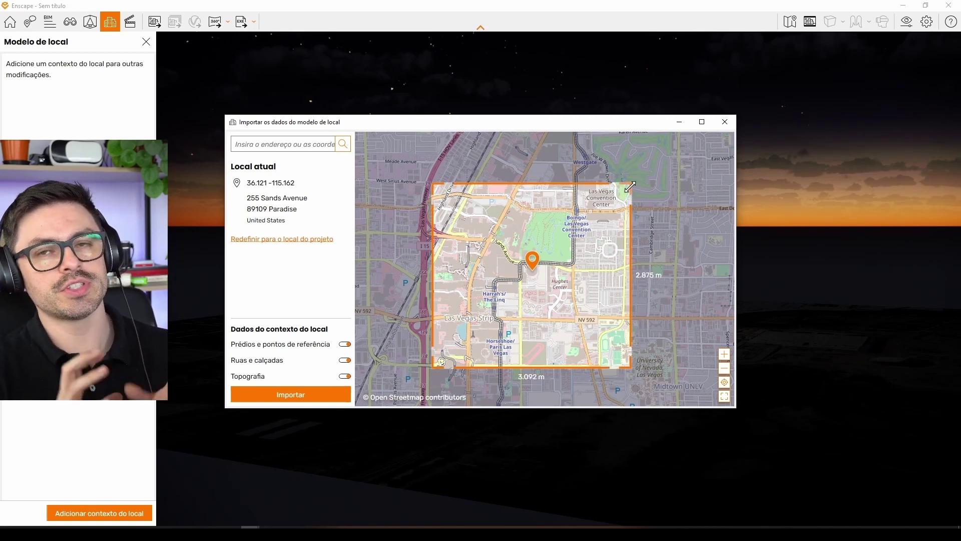
left_click_drag(629, 180, 638, 174)
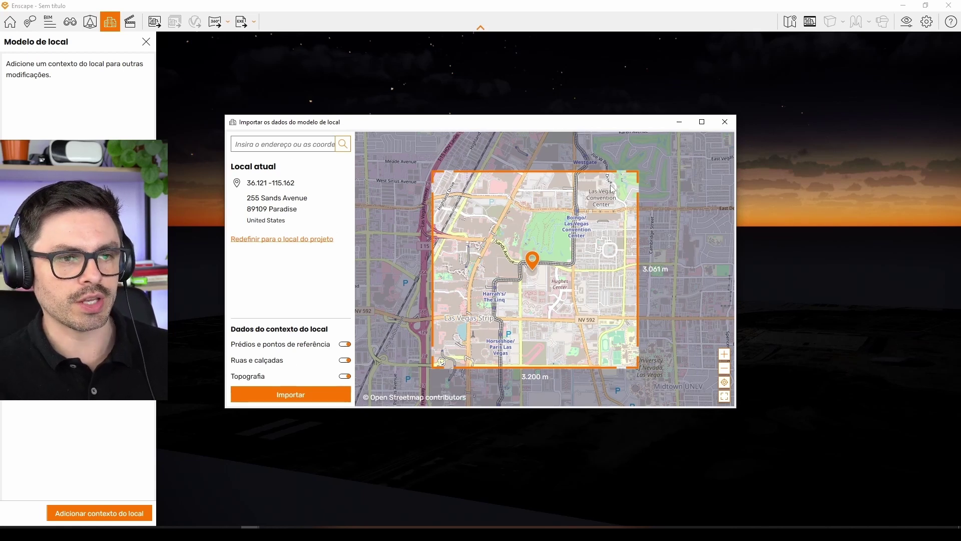
left_click_drag(638, 361, 644, 371)
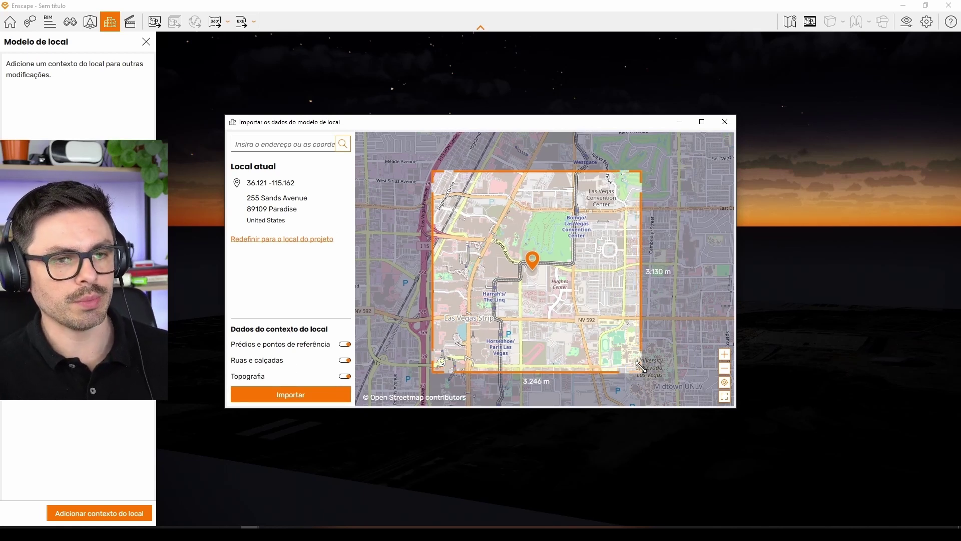
left_click_drag(437, 174, 430, 169)
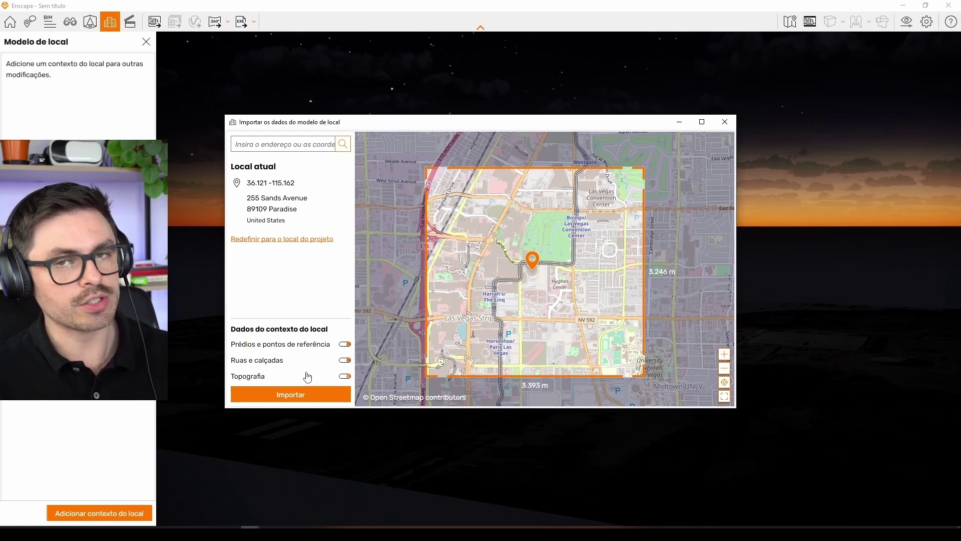
Step: Import the Las Vegas site context and orbit to inspect the buildings and terrain
left_click(323, 398)
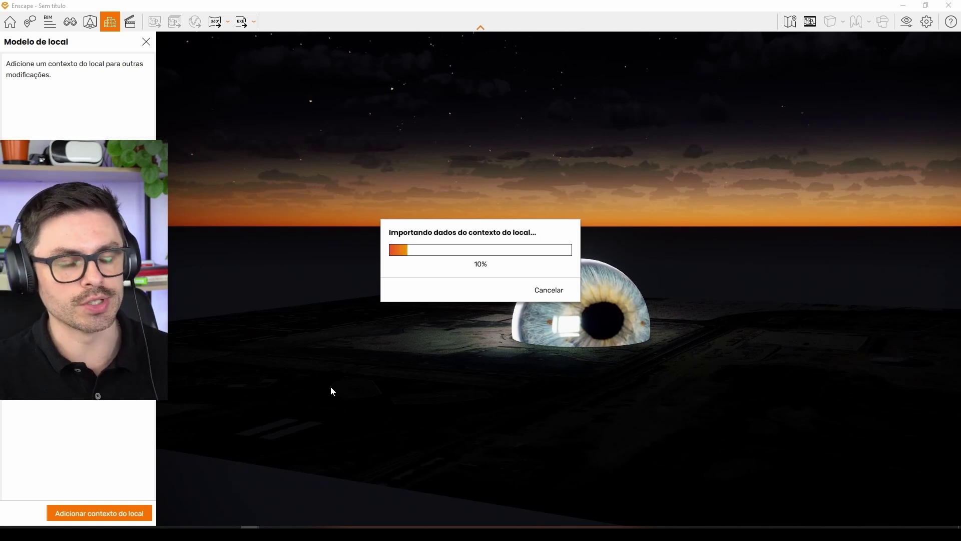
left_click_drag(683, 289, 691, 292)
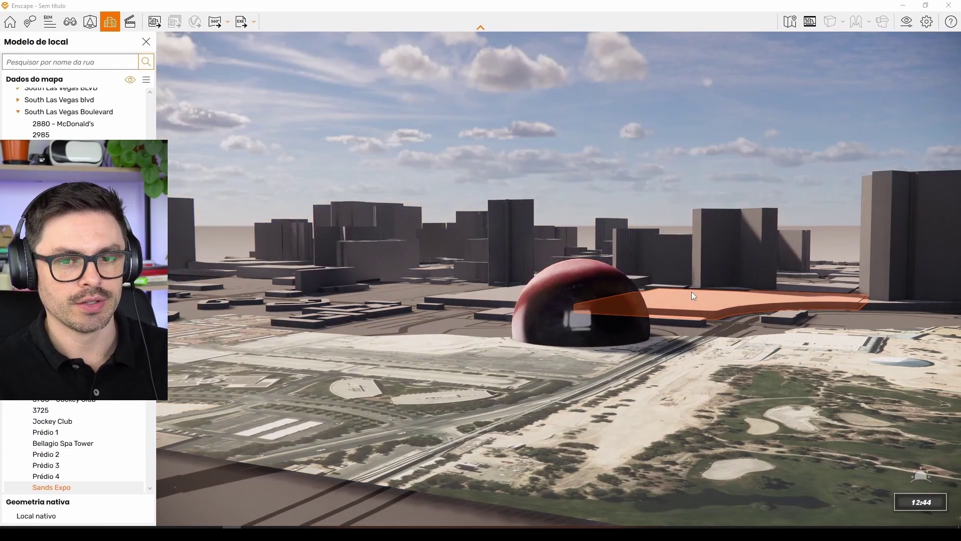
left_click(688, 302)
left_click_drag(689, 301, 691, 331)
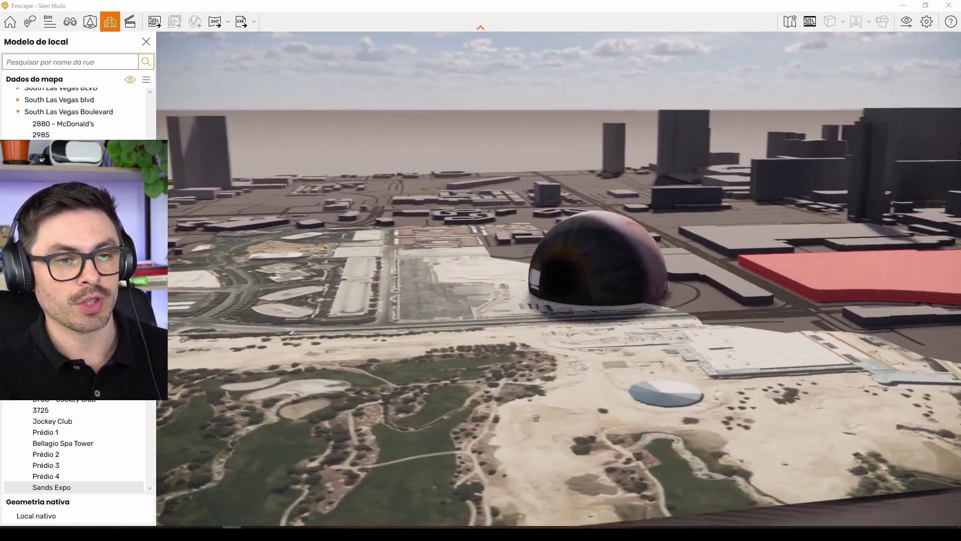
left_click(611, 322)
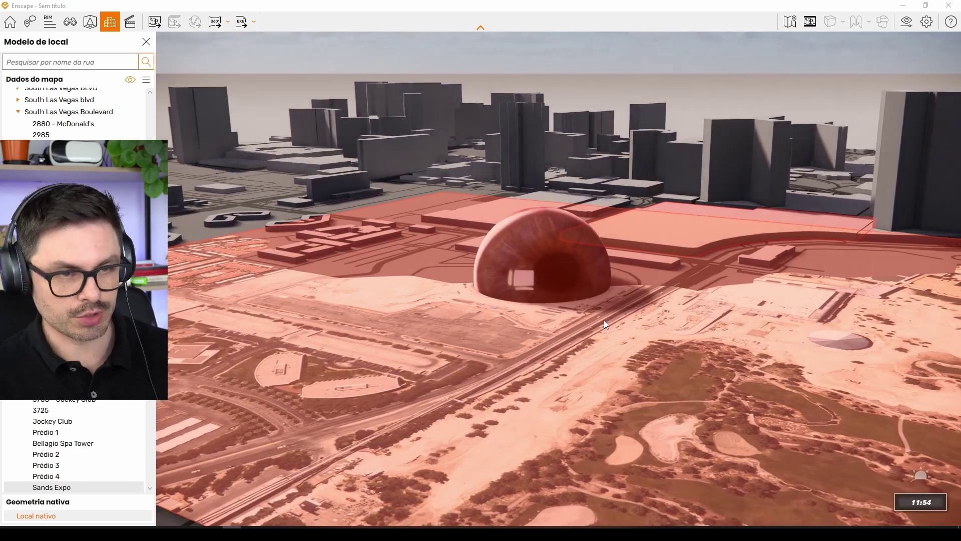
Step: Set the Enscape time of day to dusk with the I and U keys
key("i")
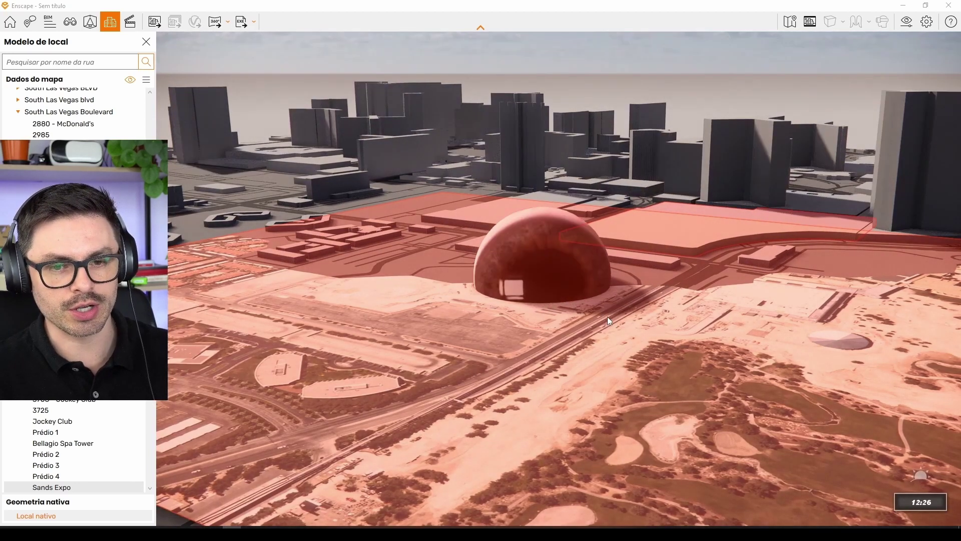
key("i")
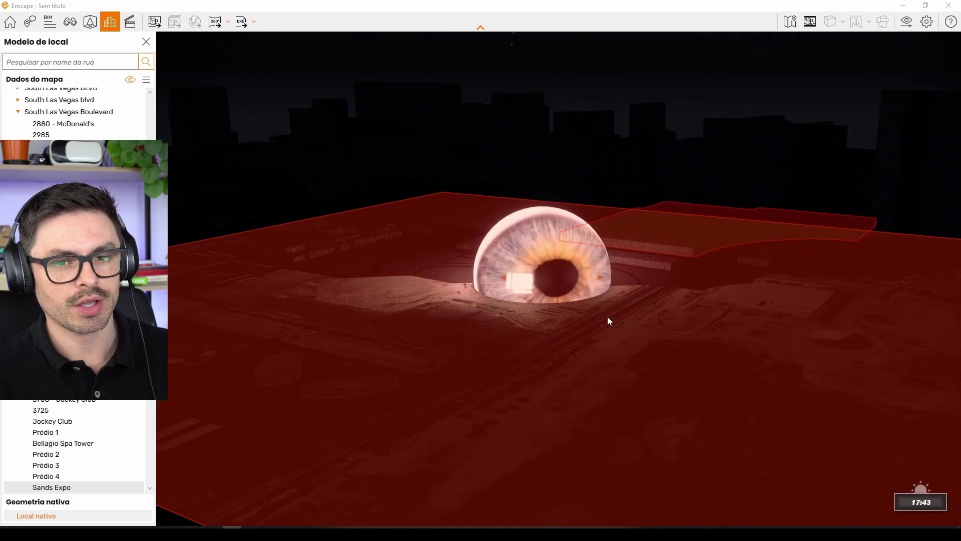
left_click(609, 312)
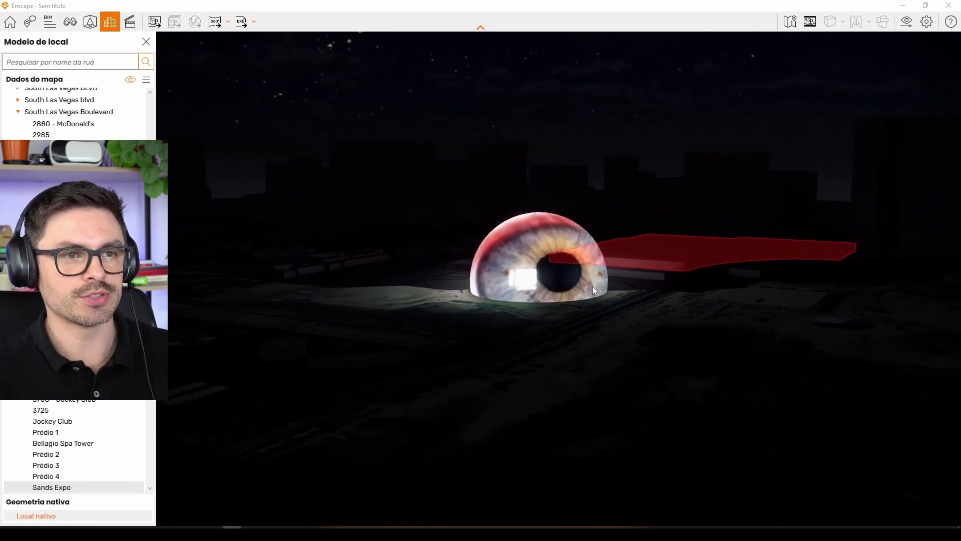
key("u")
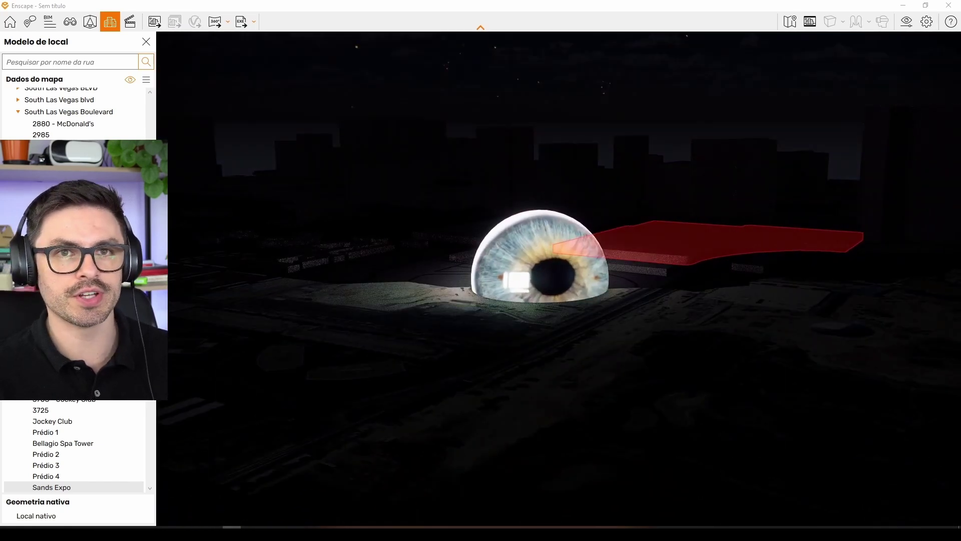
left_click(926, 5)
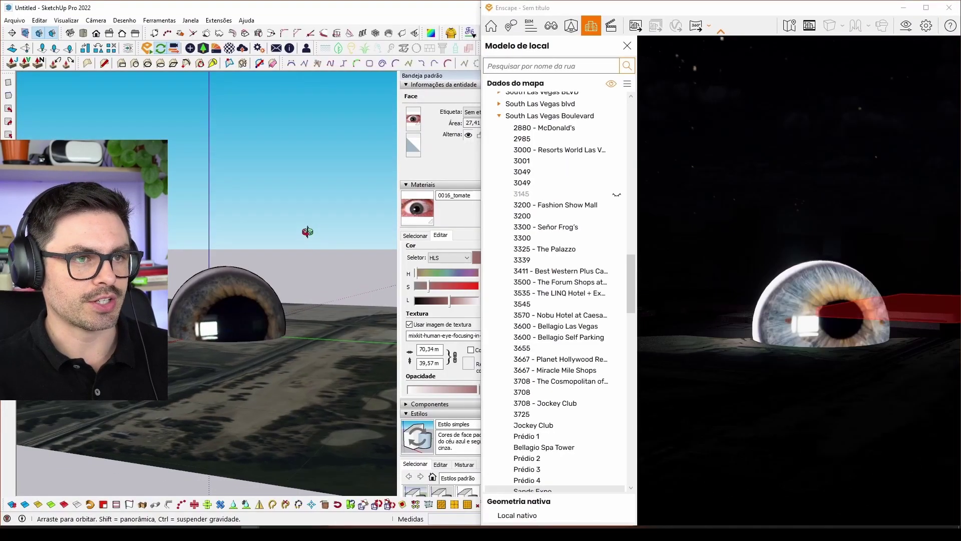
Step: Load the tunnel of black cubes video into 0016_tomate's video texture
left_click_drag(298, 240, 304, 213)
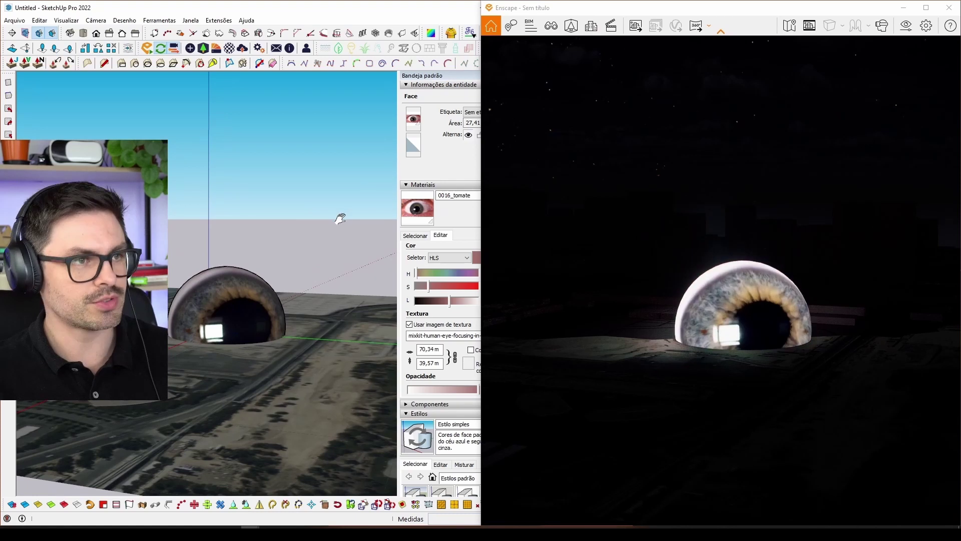
left_click(307, 20)
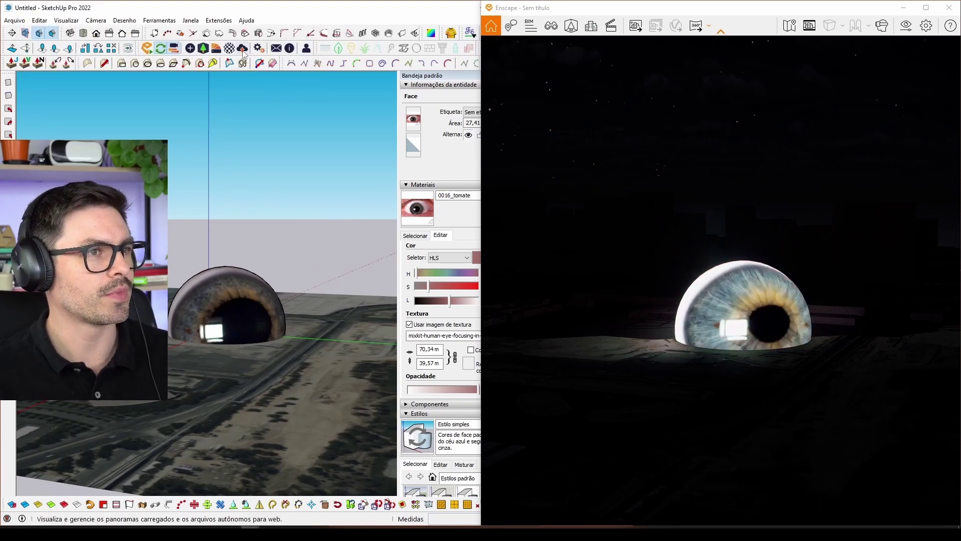
left_click(229, 48)
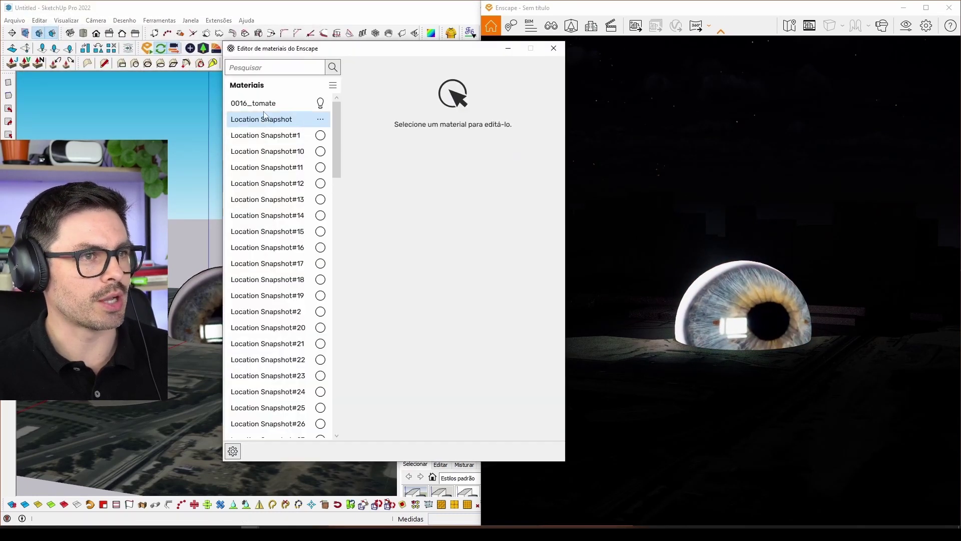
left_click(501, 189)
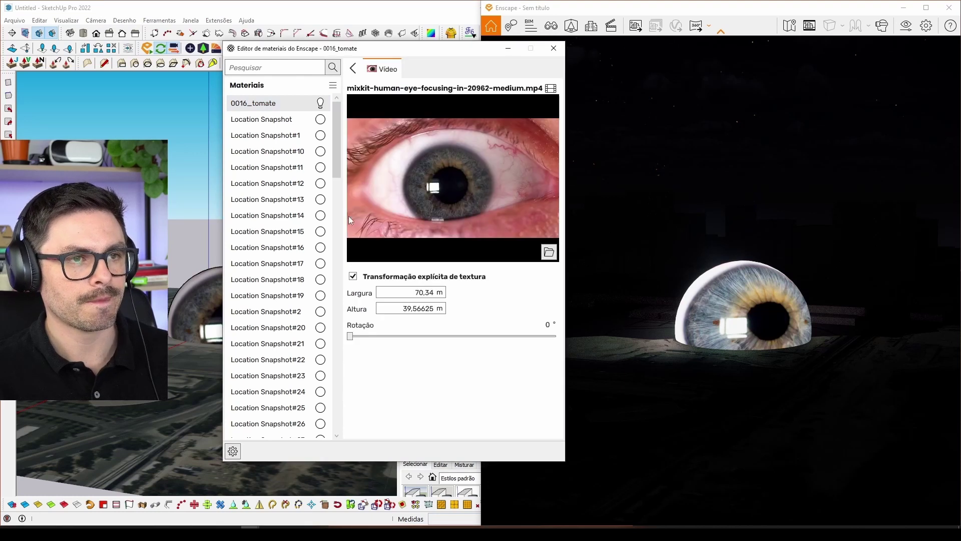
left_click(549, 251)
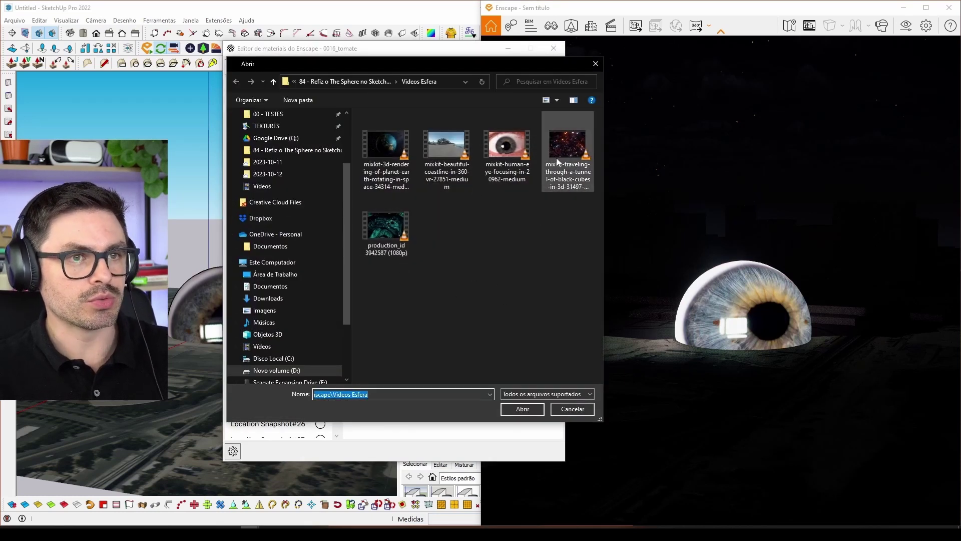
left_click(567, 150)
left_click(523, 409)
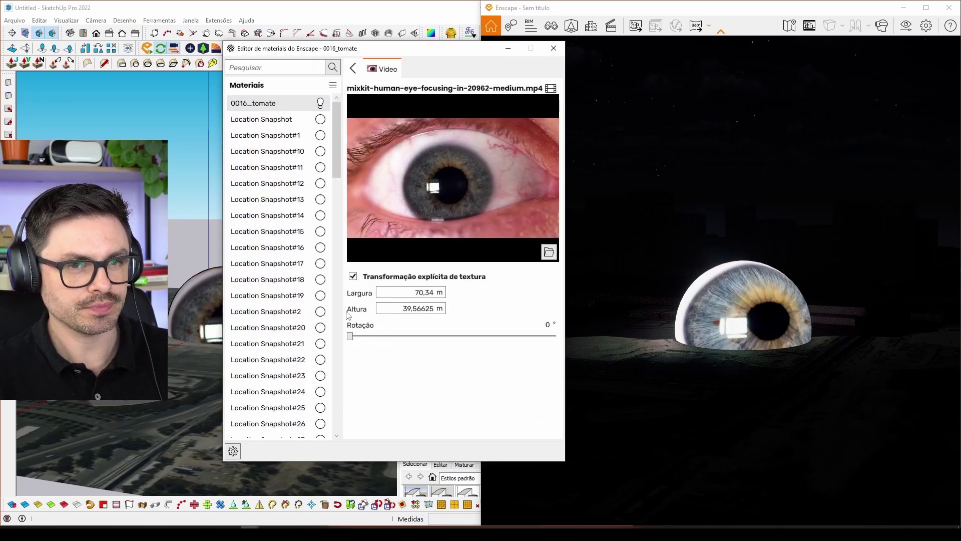
left_click(690, 310)
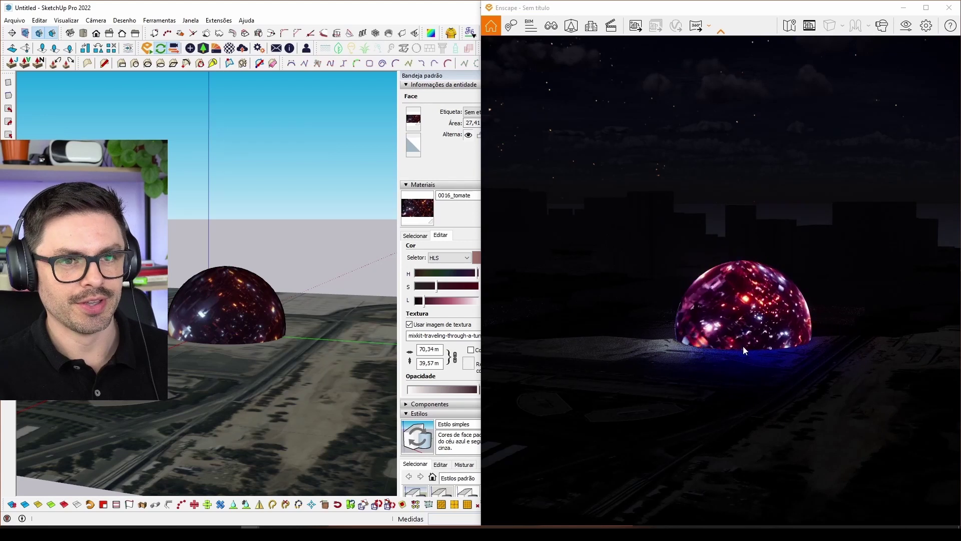
Step: Move the camera back and try the production_id green video on the dome
key("d")
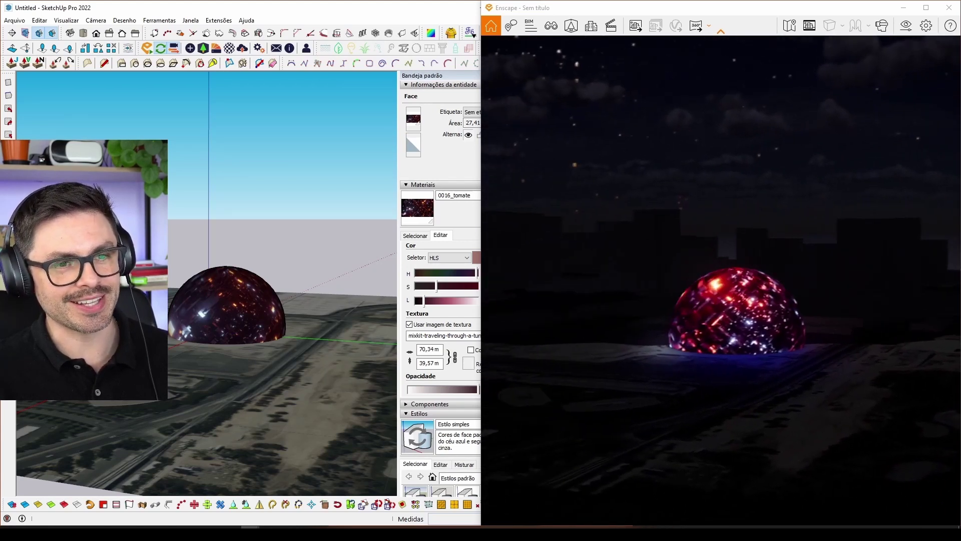
scroll("up", 3)
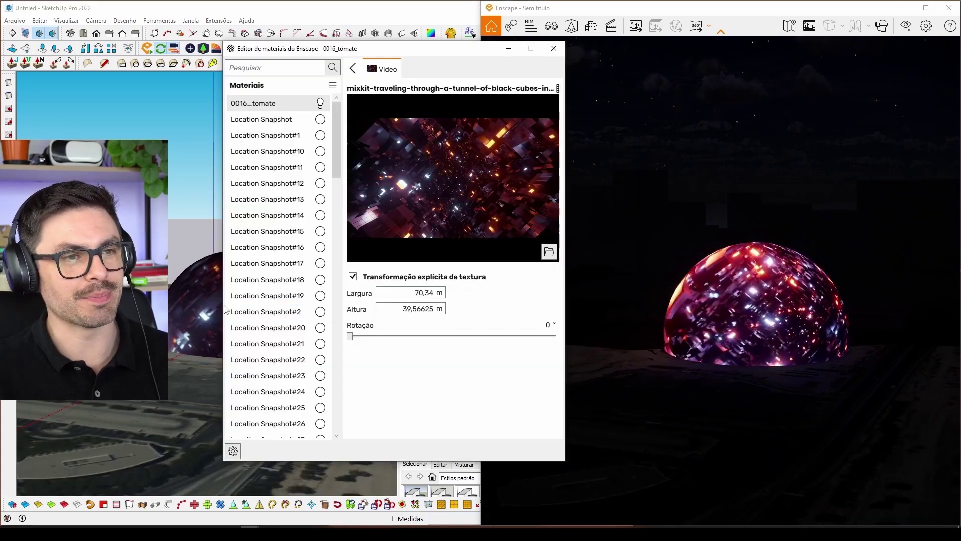
left_click(548, 252)
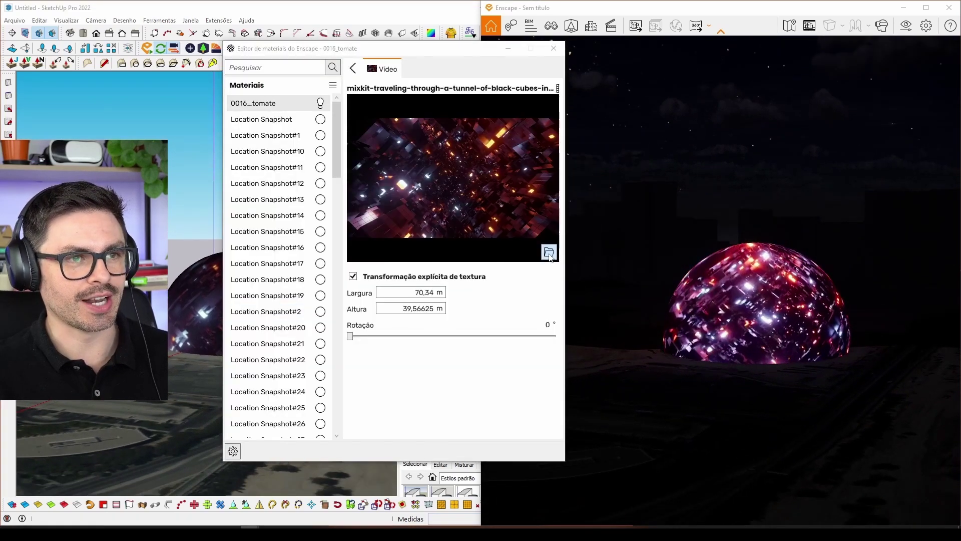
double_click(407, 236)
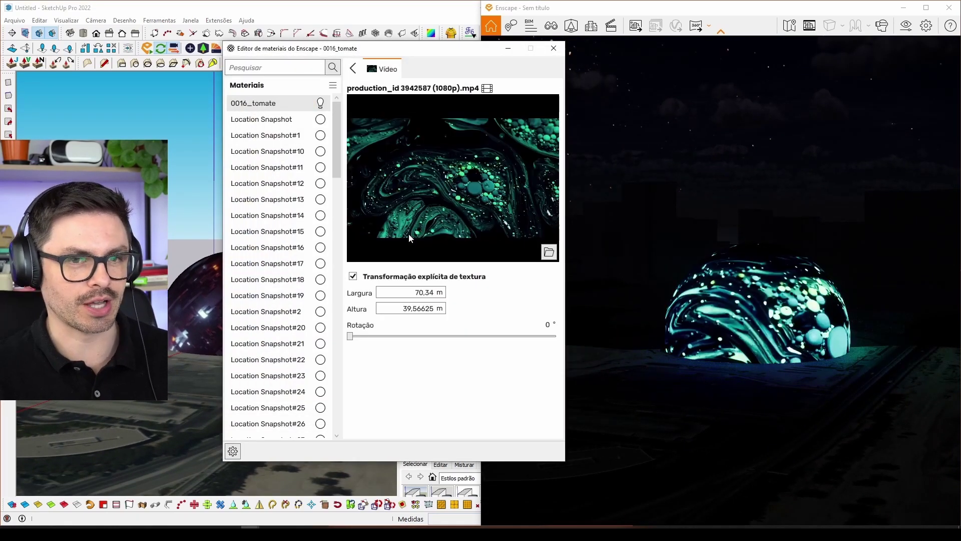
left_click_drag(520, 48, 394, 46)
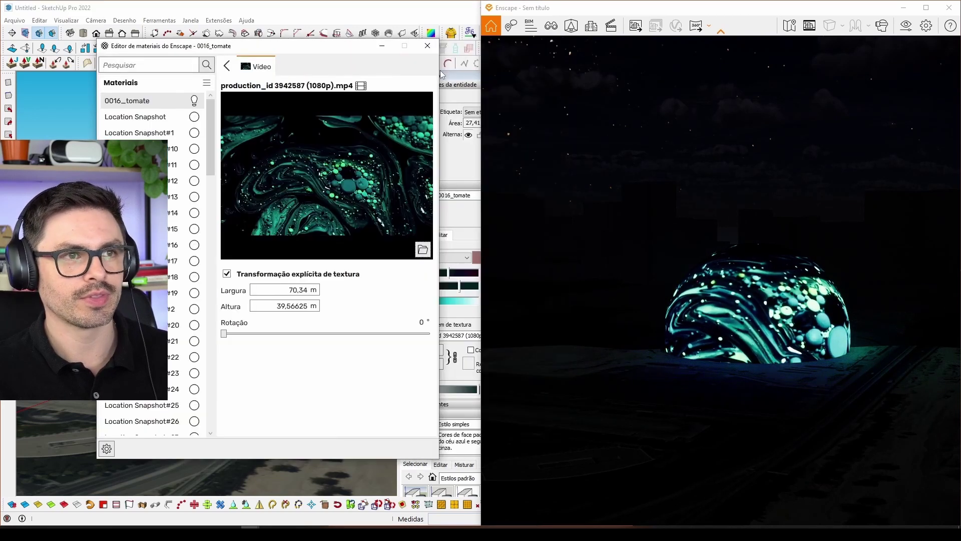
left_click(693, 313)
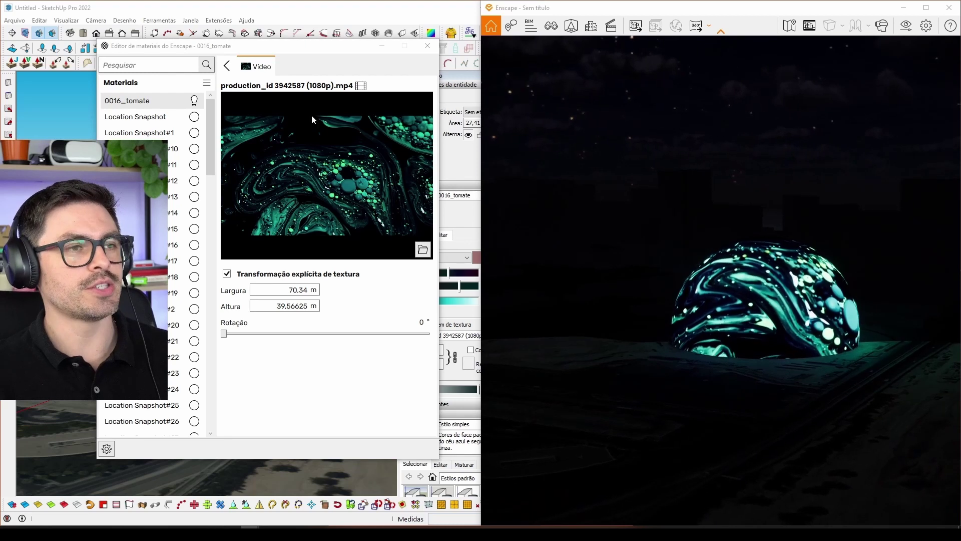
Step: Replace the dome's video with the mixkit rotating planet Earth clip
left_click(423, 250)
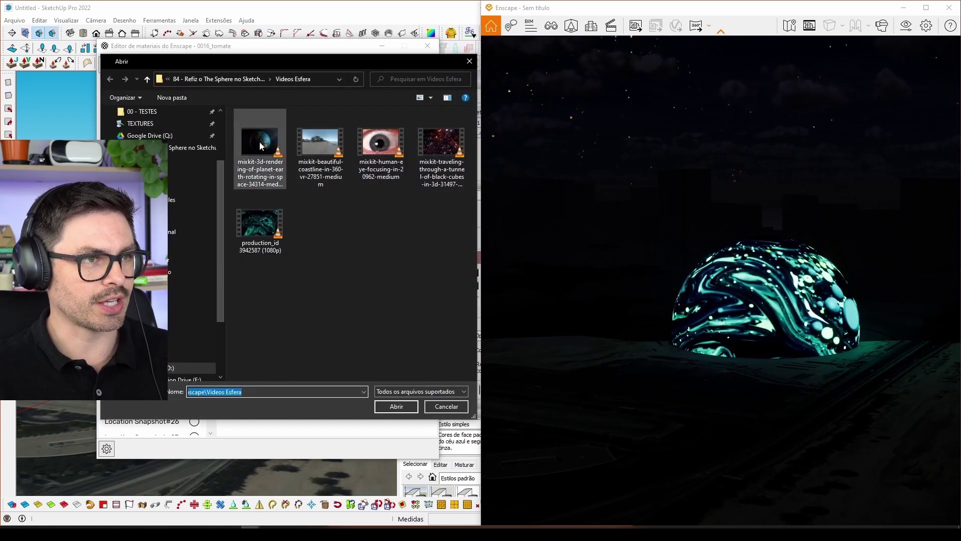
left_click(266, 151)
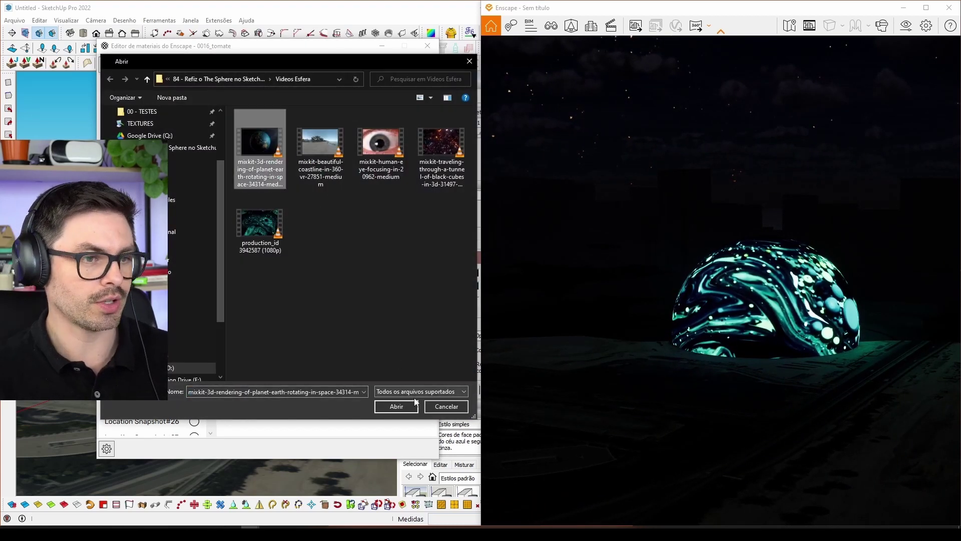
left_click(415, 402)
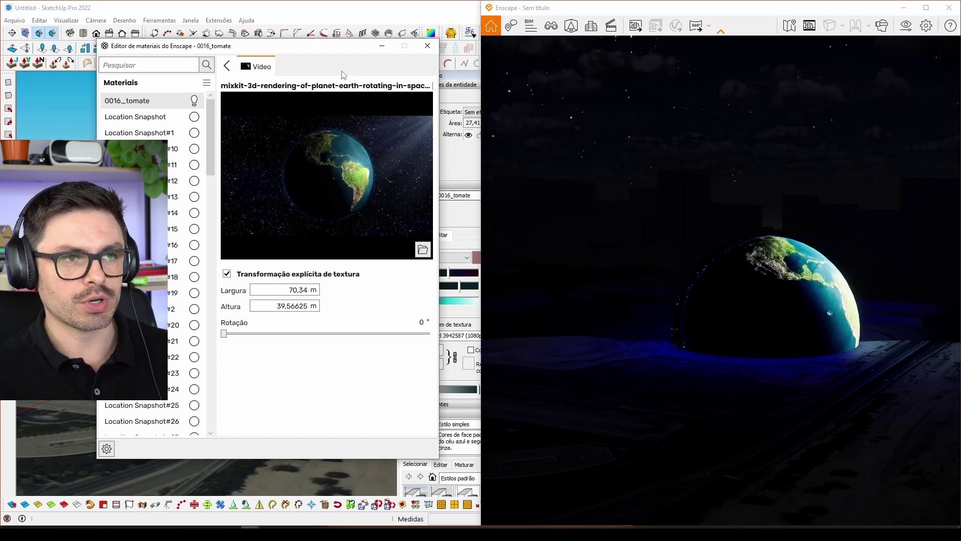
left_click(427, 46)
Step: Rotate the Earth texture's position on the dome
left_click_drag(249, 292, 237, 298)
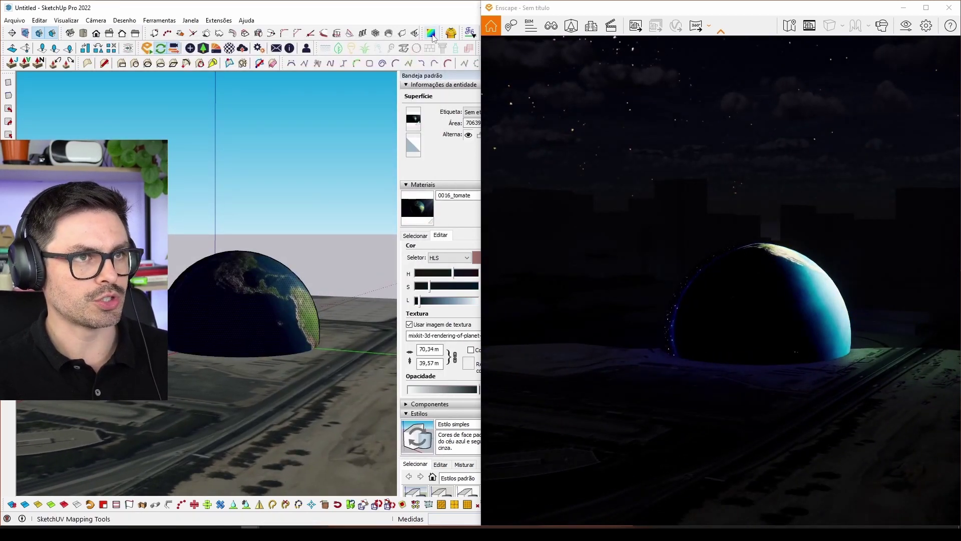
left_click_drag(242, 308, 242, 311)
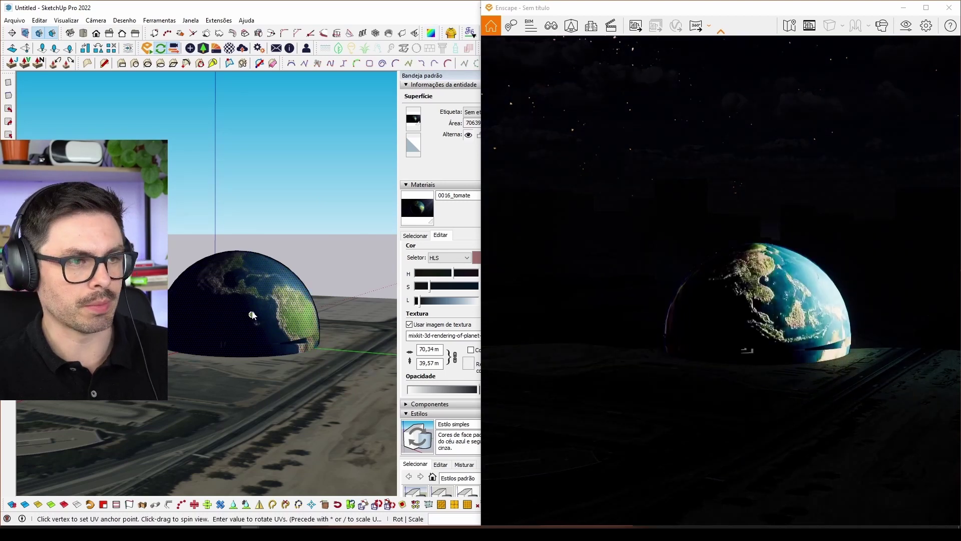
key("Return")
scroll("up", 3)
scroll("up", 3)
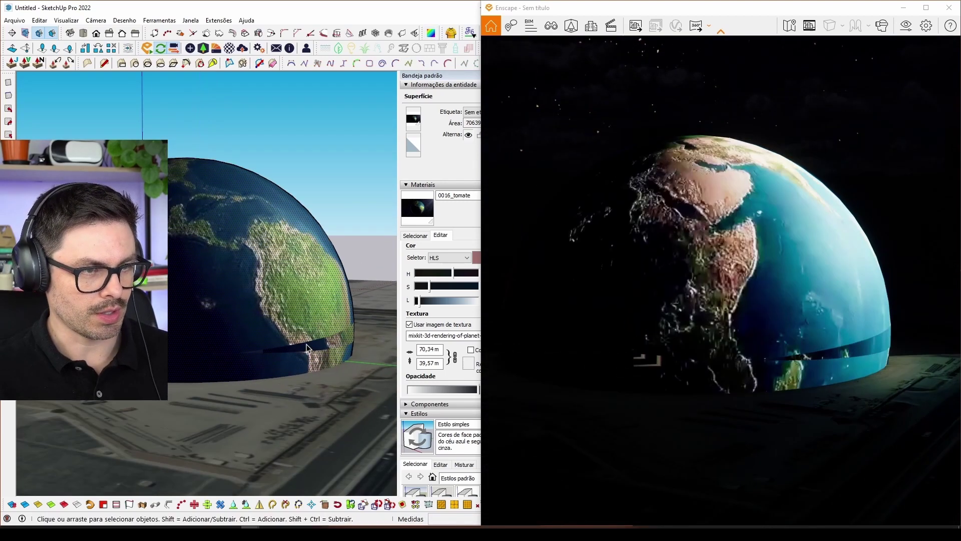
left_click_drag(307, 347, 295, 342)
scroll("up", 3)
scroll("up", 3)
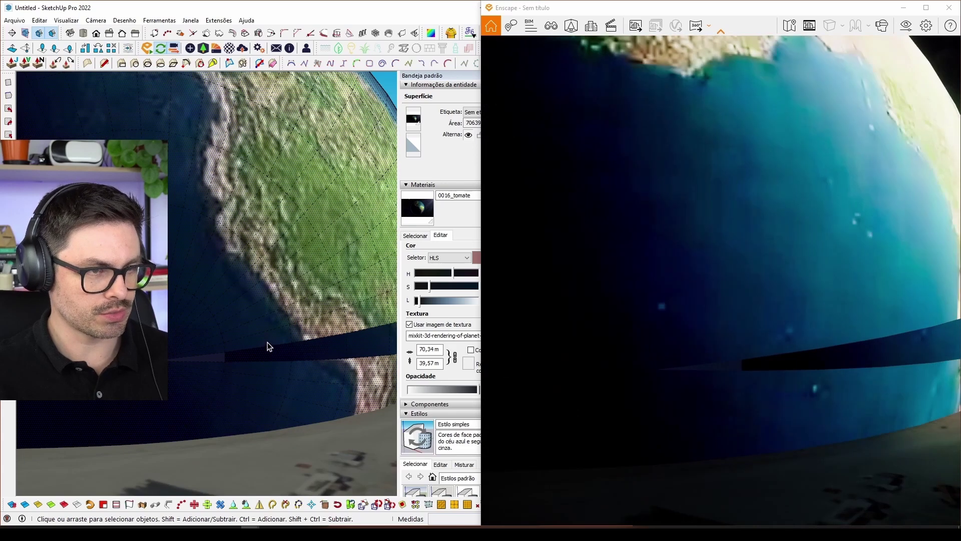
scroll("up", 3)
Step: Sample the Earth material with the Paint Bucket and repaint the dark seam faces
key("b")
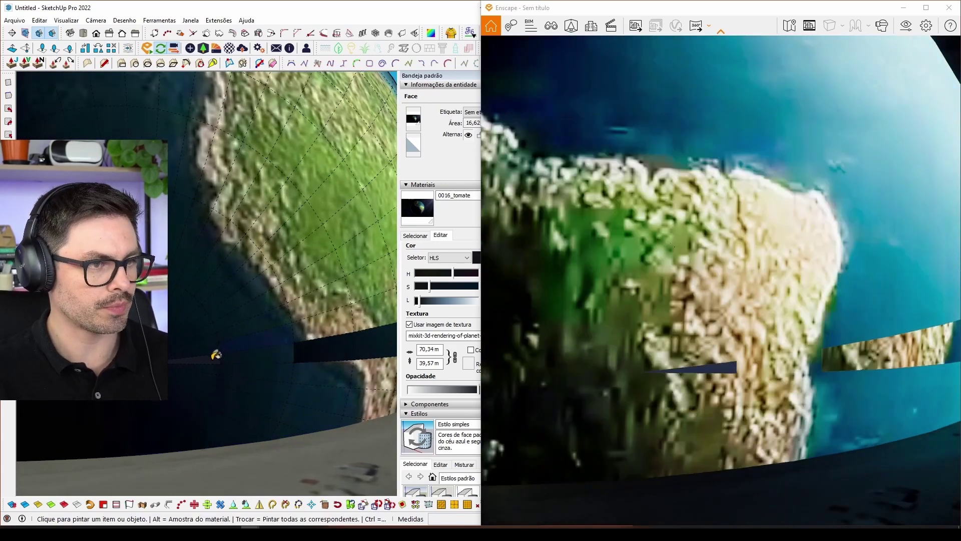
scroll("down", 3)
left_click_drag(205, 336, 304, 316)
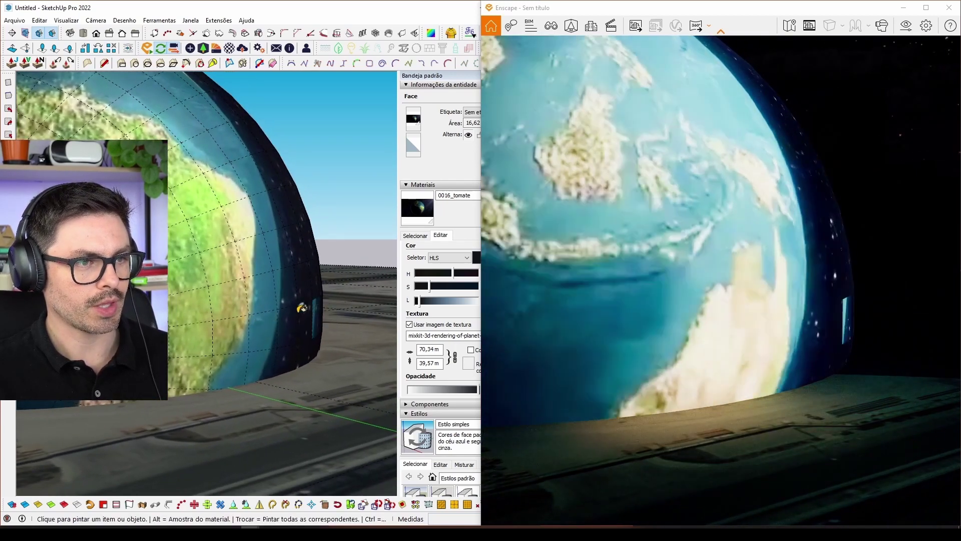
scroll("down", 3)
left_click_drag(304, 316, 248, 284)
scroll("up", 3)
scroll("down", 3)
scroll("up", 3)
key("b")
scroll("down", 3)
scroll("down", 3)
scroll("down", 3)
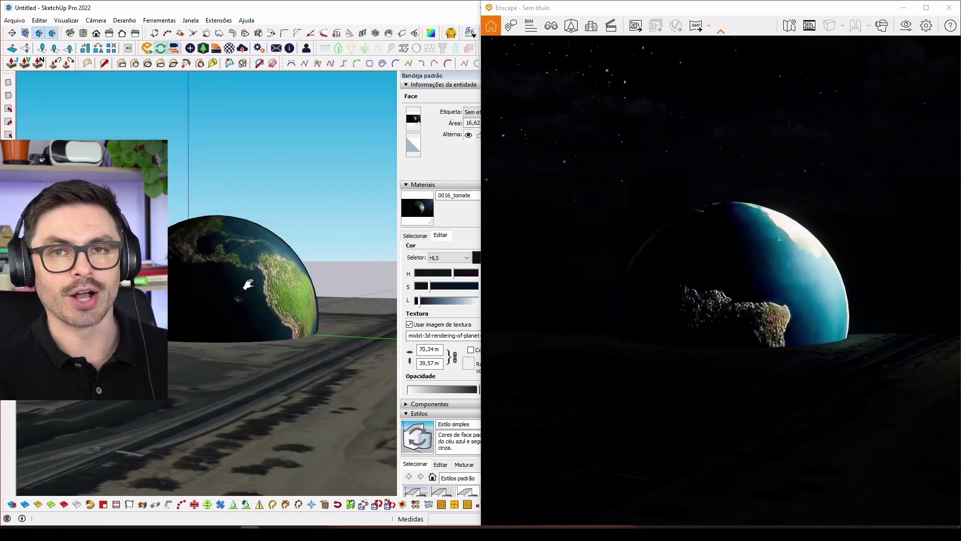